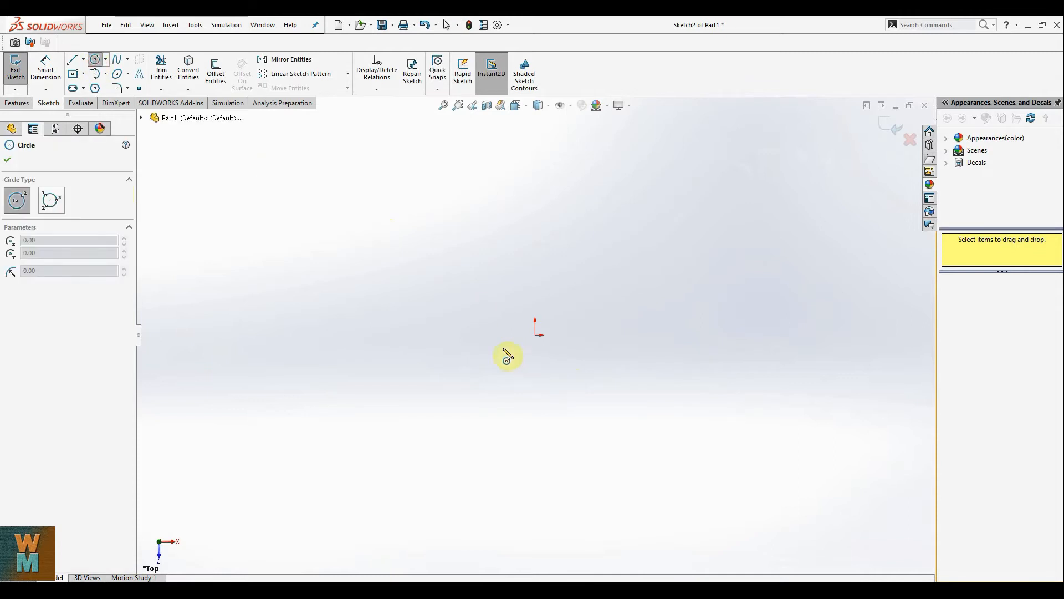
Sketch a circle centred on the origin and set its radius to 0.5 in.
{"action": "left_click_drag", "start_coordinate": [535, 335], "coordinate": [577, 284]}
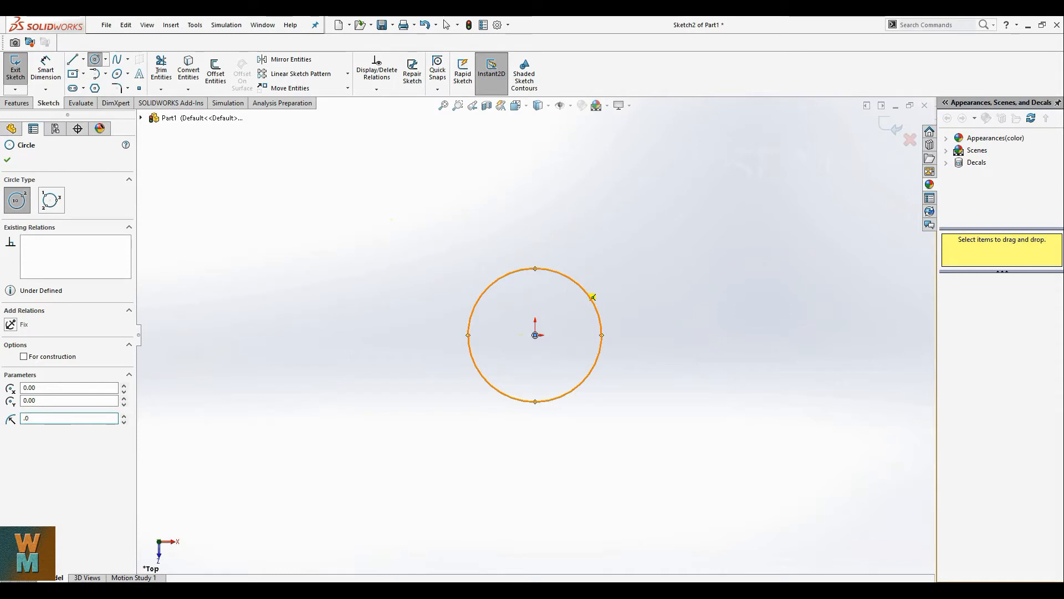
{"action": "type", "text": ".5"}
{"action": "key", "text": "Return"}
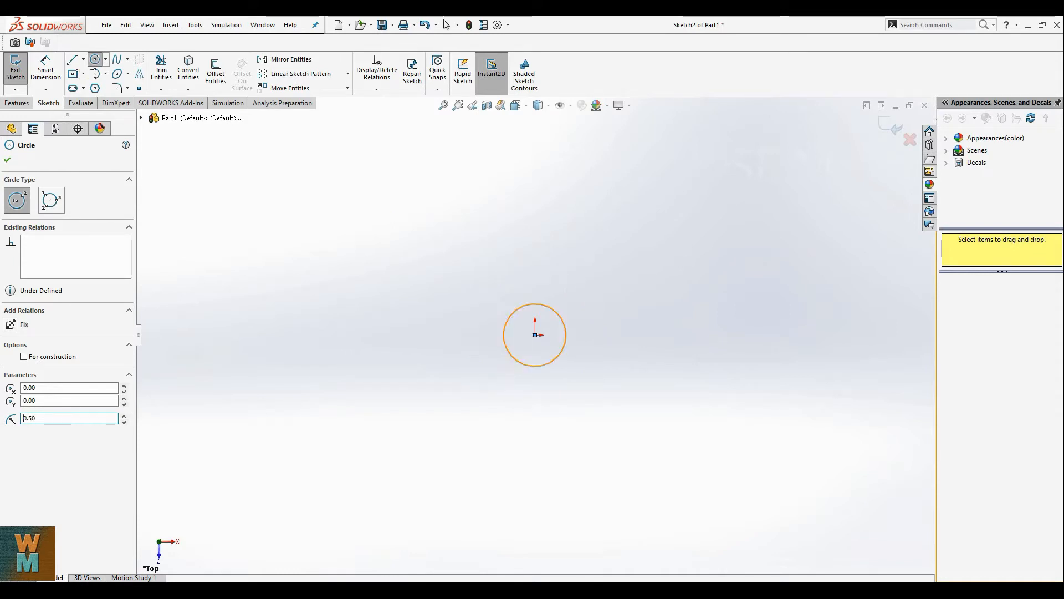
Start a helix from the circle sketch and set its constant pitch to 0.25 in.
{"action": "left_click", "coordinate": [18, 103]}
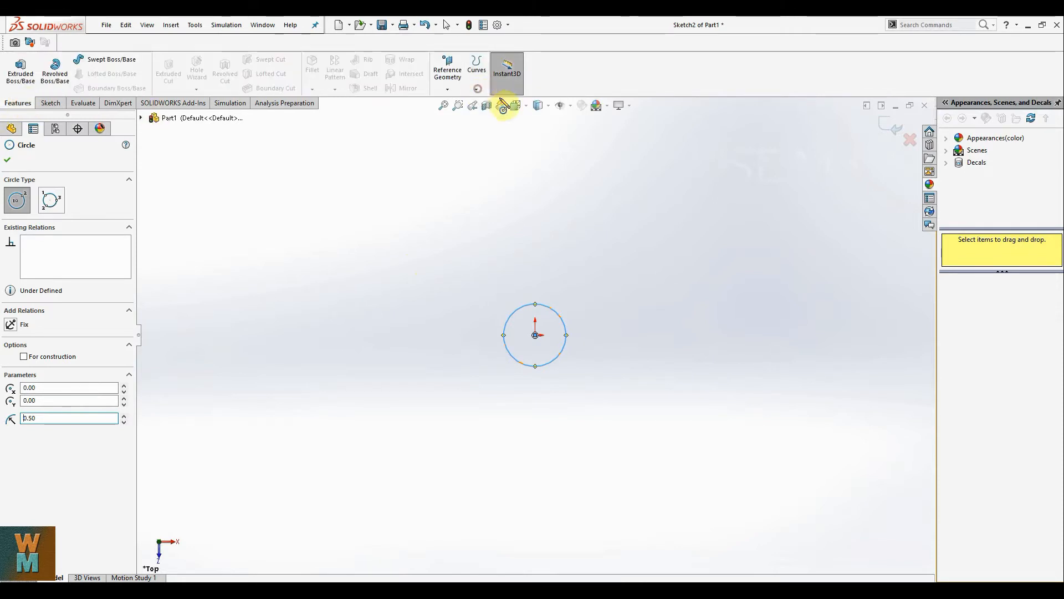
{"action": "left_click", "coordinate": [477, 89]}
{"action": "left_click", "coordinate": [497, 103]}
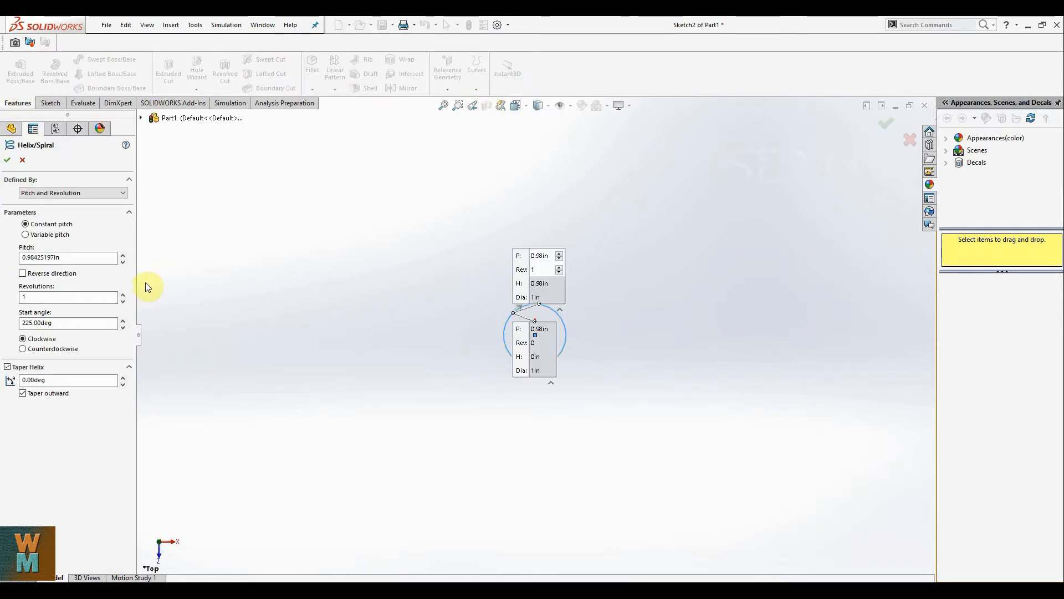
{"action": "left_click", "coordinate": [42, 258]}
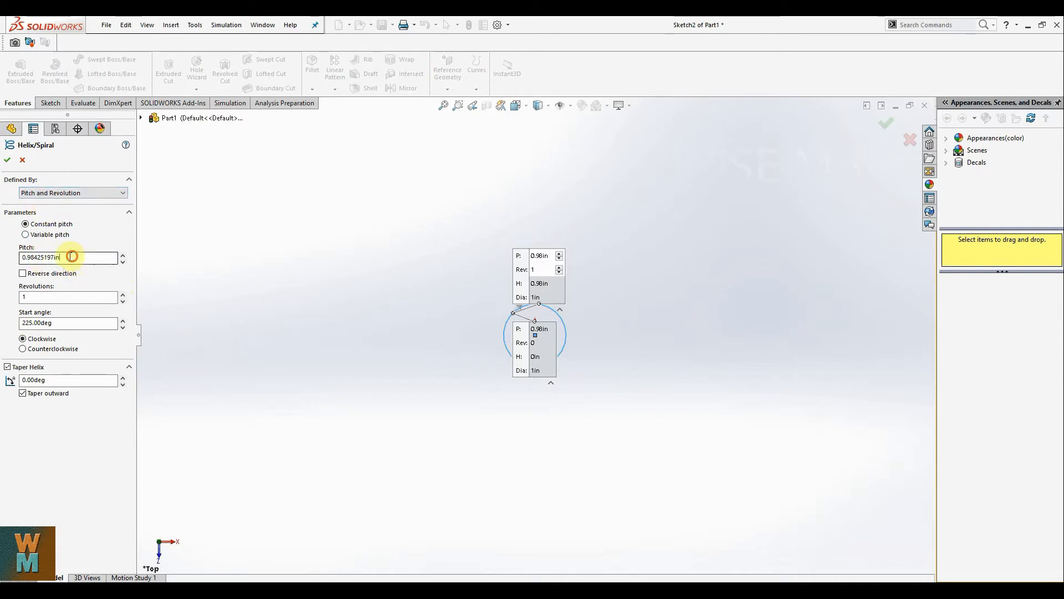
{"action": "left_click_drag", "start_coordinate": [72, 257], "coordinate": [2, 259]}
{"action": "key", "text": "Return"}
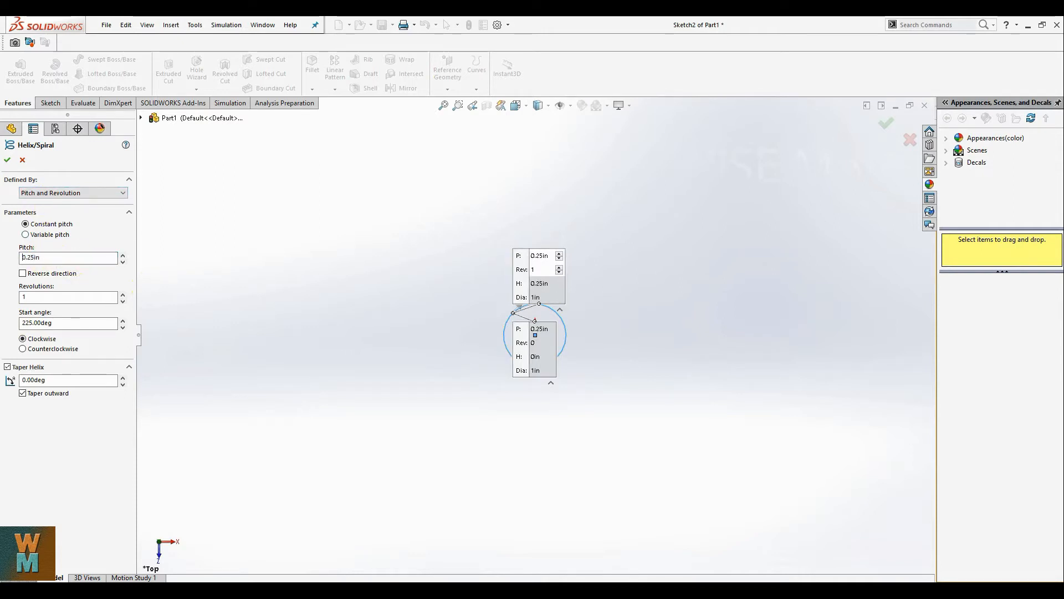
Set the helix to 10 revolutions with a start angle of 0 degrees and create it.
{"action": "left_click_drag", "start_coordinate": [109, 297], "coordinate": [2, 296]}
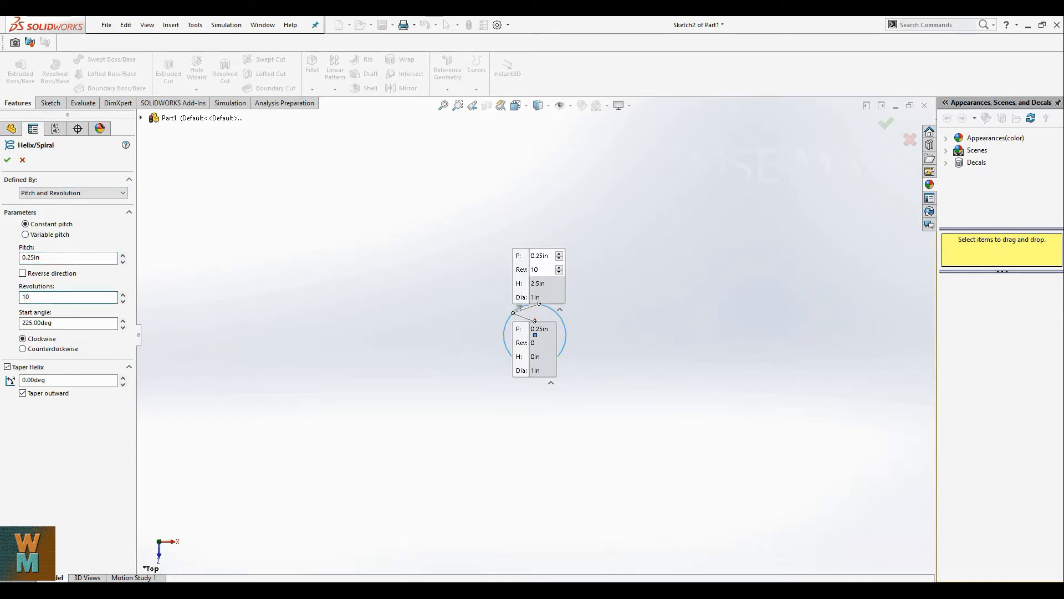
{"action": "type", "text": "10"}
{"action": "left_click_drag", "start_coordinate": [69, 324], "coordinate": [2, 327]}
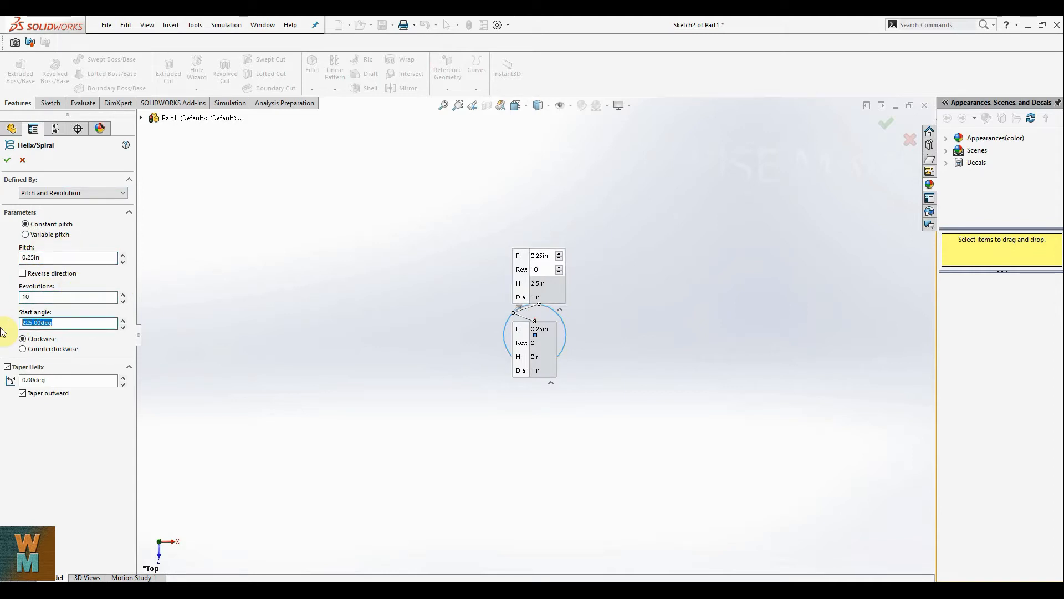
{"action": "type", "text": "0"}
{"action": "key", "text": "Return"}
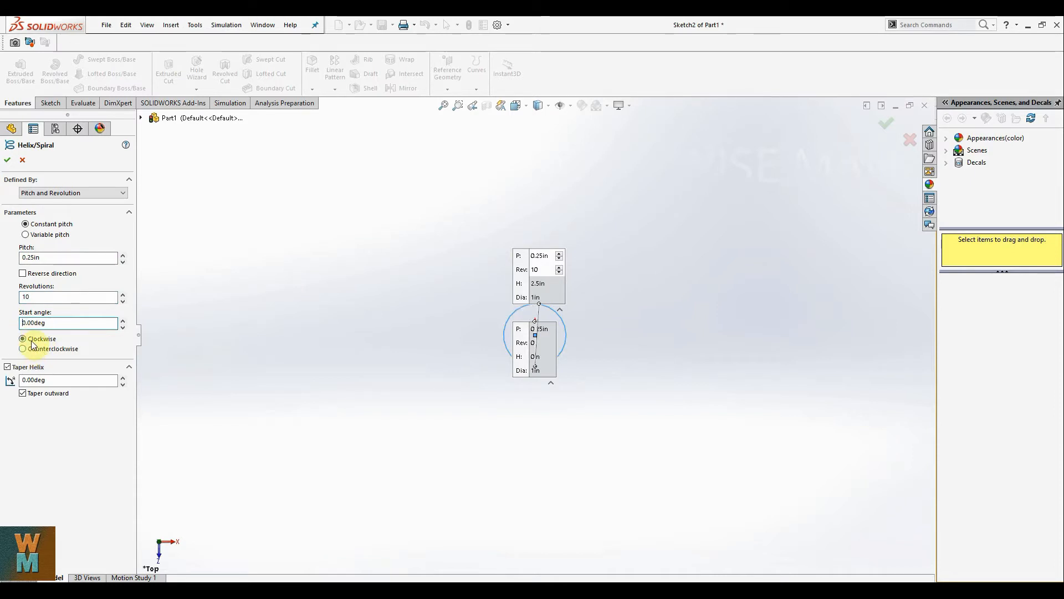
{"action": "left_click", "coordinate": [8, 160]}
Open a new sketch on the Right plane, which passes through the start point of the helix.
{"action": "middle_click_drag", "start_coordinate": [620, 355], "coordinate": [511, 174]}
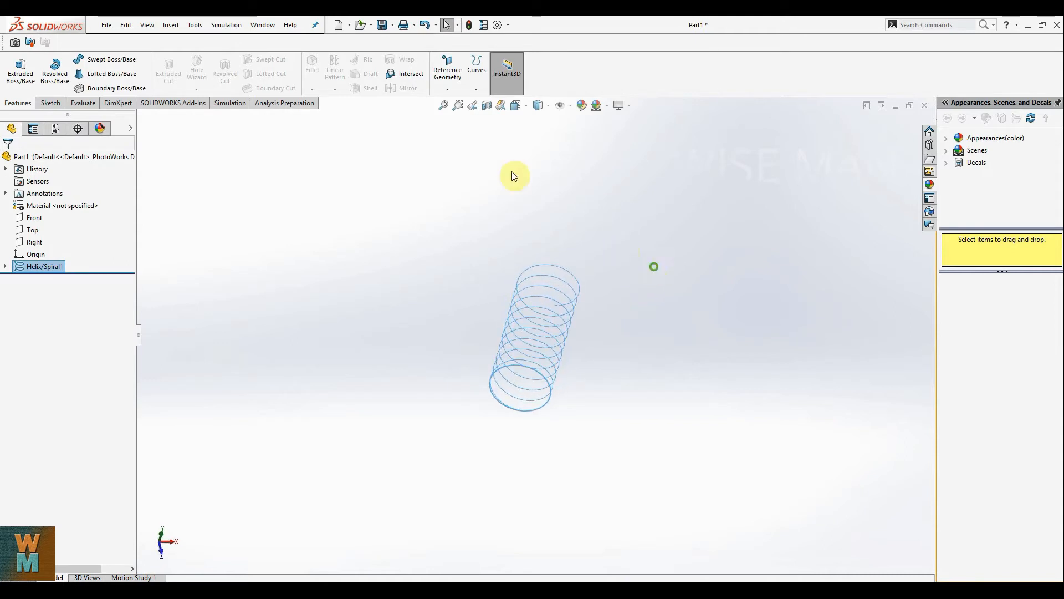
{"action": "left_click", "coordinate": [443, 106]}
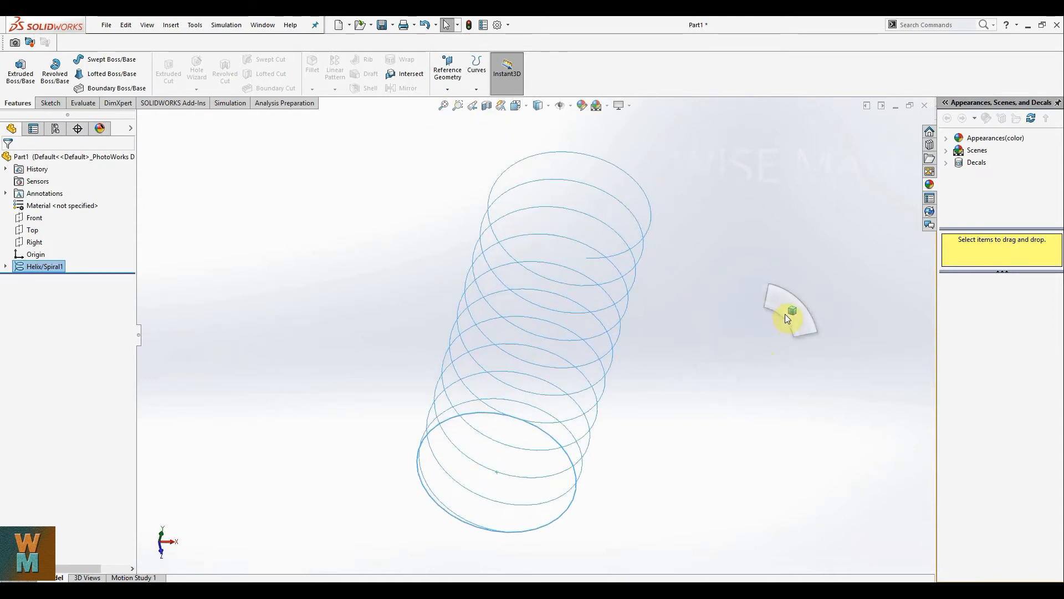
{"action": "right_click_drag", "start_coordinate": [786, 315], "coordinate": [786, 314]}
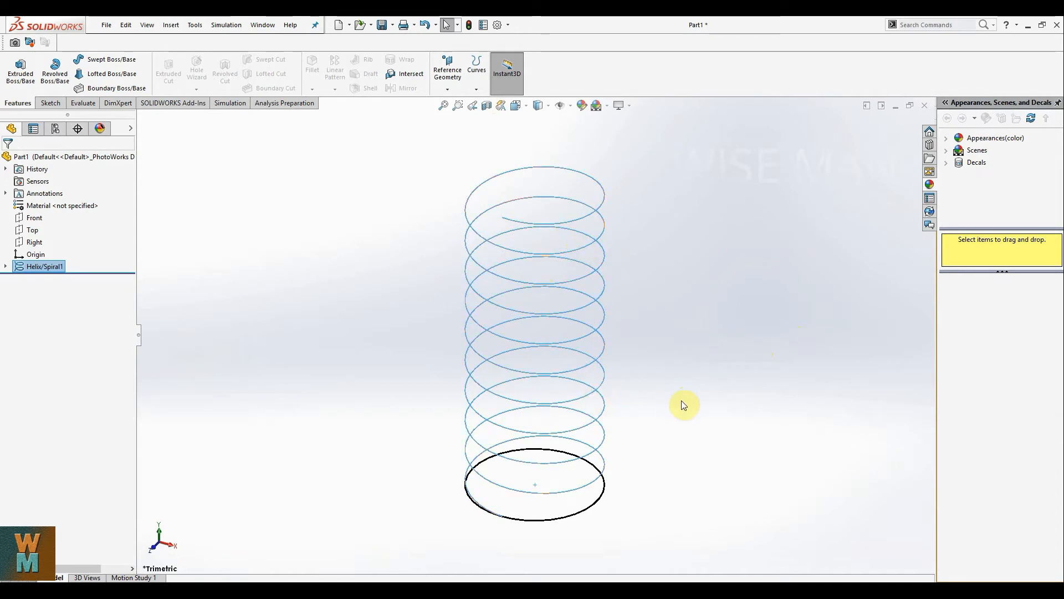
{"action": "middle_click_drag", "start_coordinate": [682, 402], "coordinate": [701, 351]}
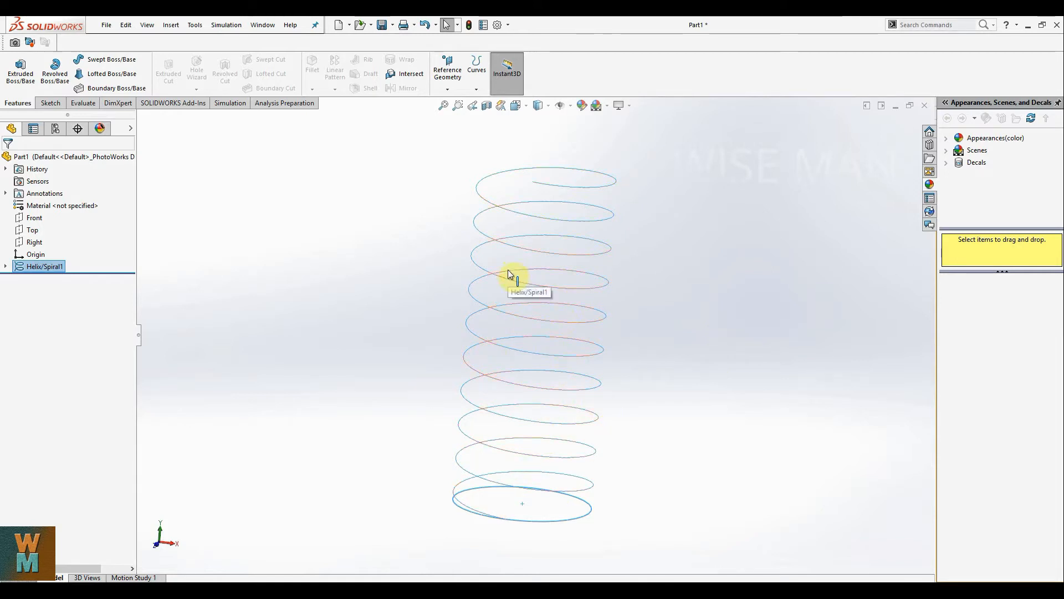
{"action": "left_click", "coordinate": [51, 103]}
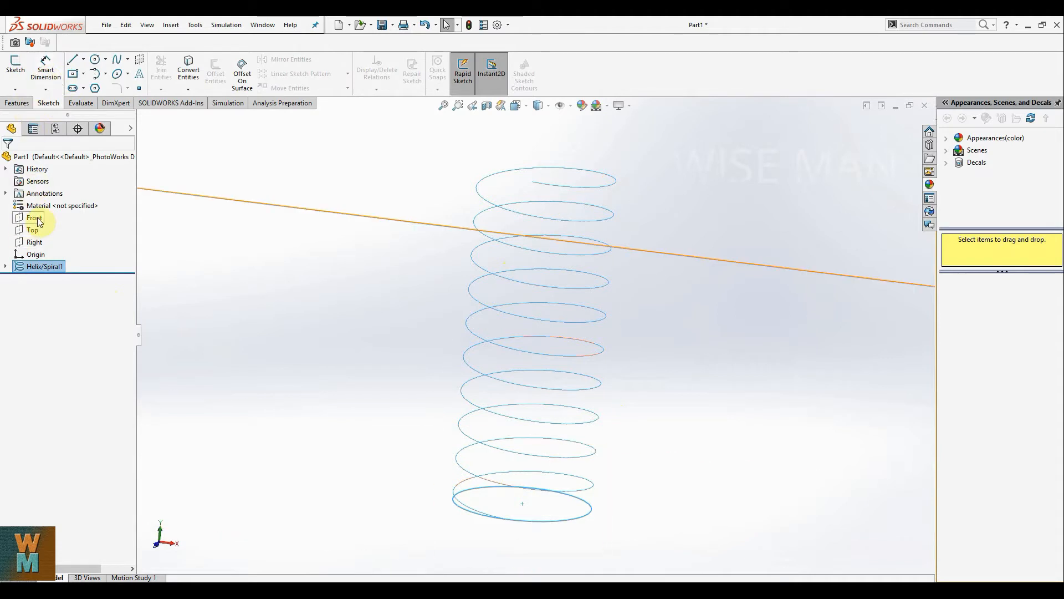
{"action": "middle_click_drag", "start_coordinate": [595, 526], "coordinate": [583, 501]}
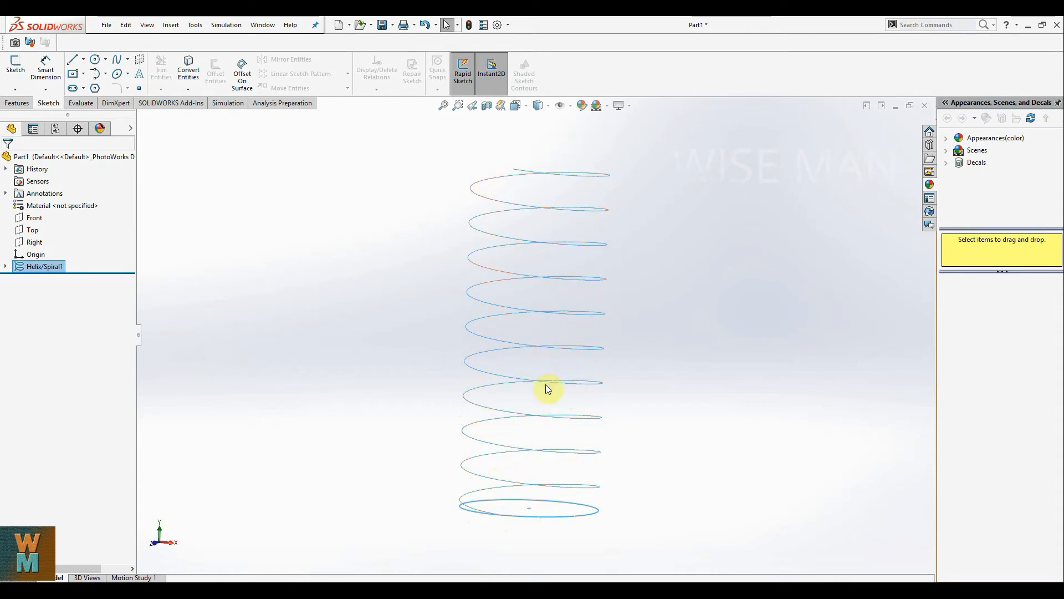
{"action": "left_click", "coordinate": [28, 244]}
{"action": "middle_click_drag", "start_coordinate": [765, 352], "coordinate": [789, 328]}
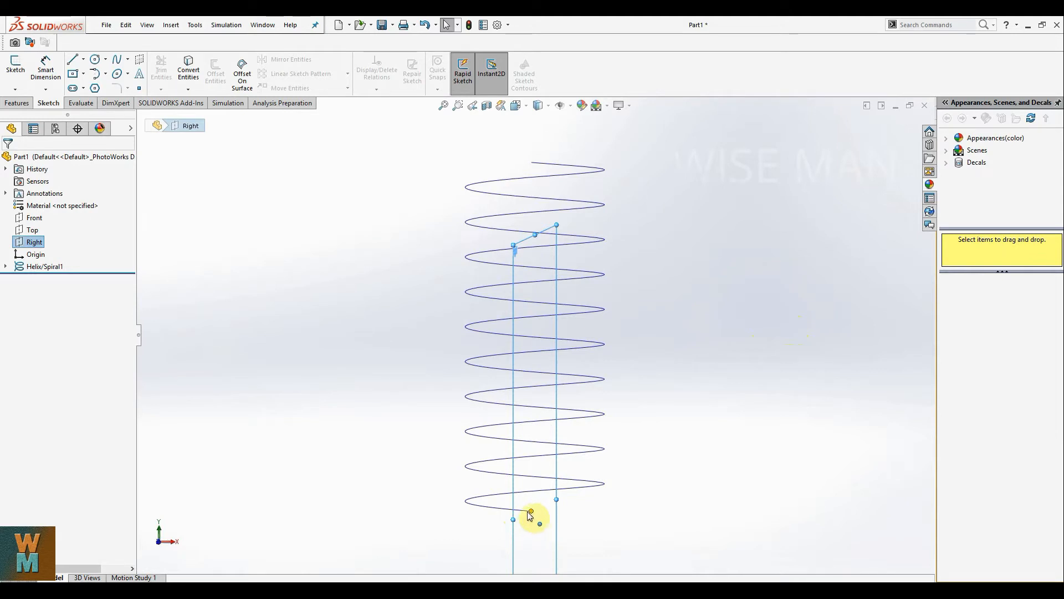
{"action": "right_click", "coordinate": [35, 244]}
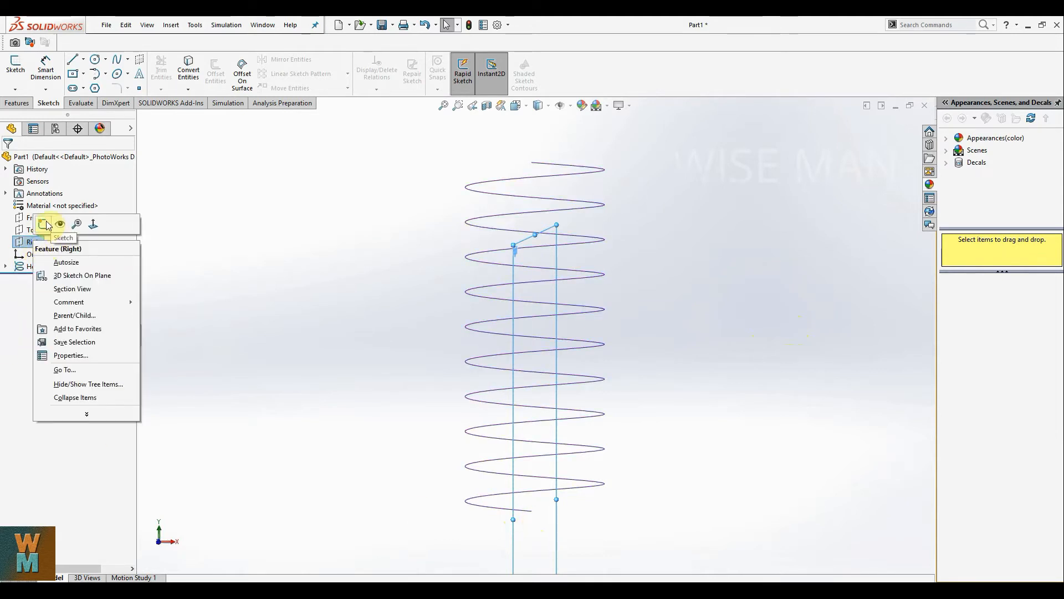
{"action": "left_click", "coordinate": [43, 224]}
Sketch a circle of about 0.06 in radius centred on the lower endpoint of the helix.
{"action": "left_click", "coordinate": [95, 59]}
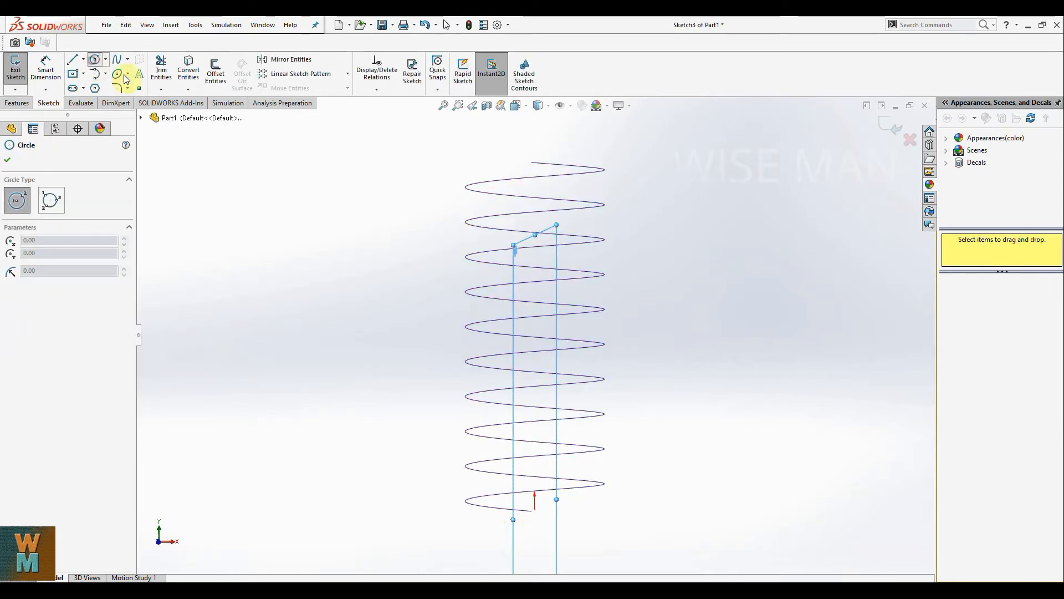
{"action": "middle_click_drag", "start_coordinate": [539, 517], "coordinate": [486, 513]}
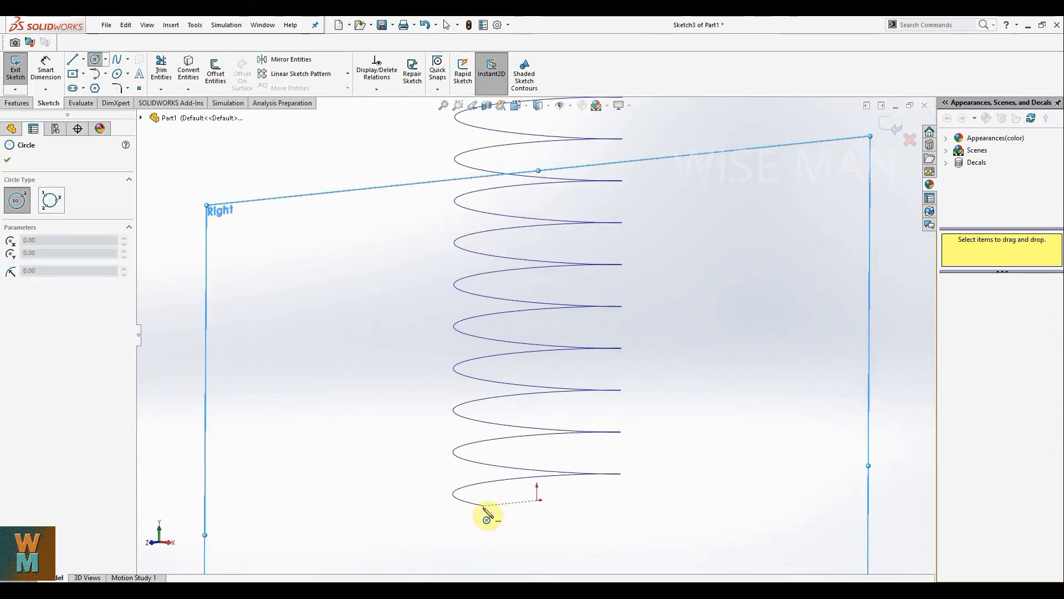
{"action": "scroll", "coordinate": [485, 509], "scroll_direction": "up", "scroll_amount": 5}
{"action": "scroll", "coordinate": [583, 411], "scroll_direction": "down", "scroll_amount": 7}
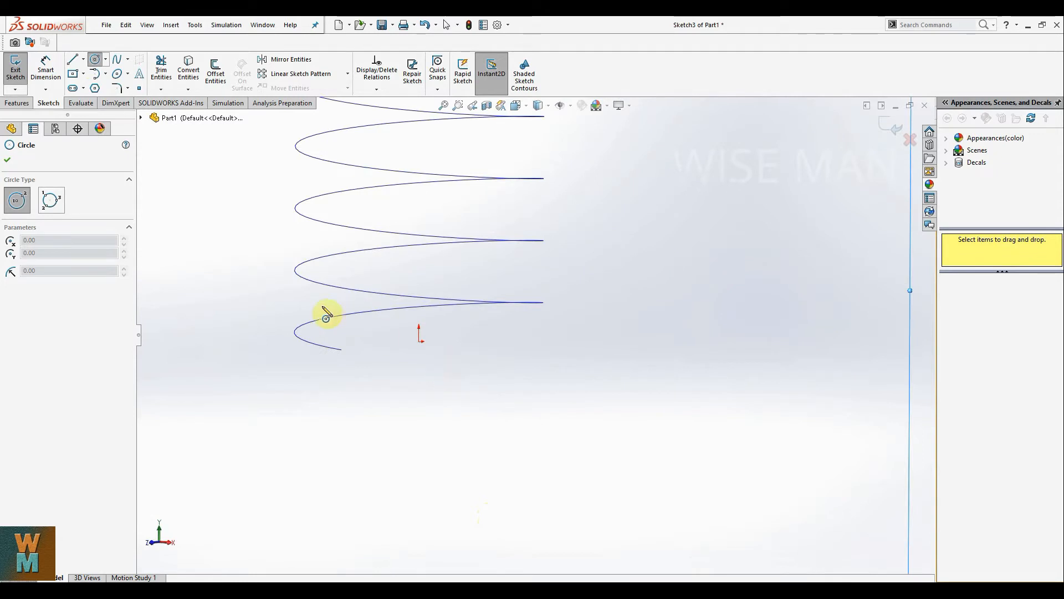
{"action": "scroll", "coordinate": [326, 316], "scroll_direction": "down", "scroll_amount": 6}
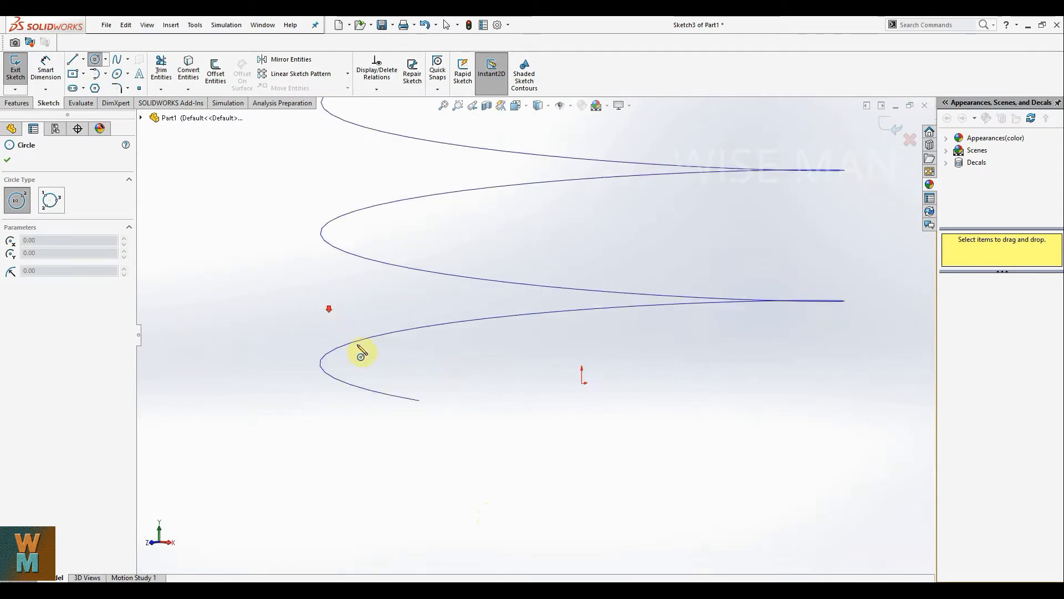
{"action": "left_click", "coordinate": [537, 433]}
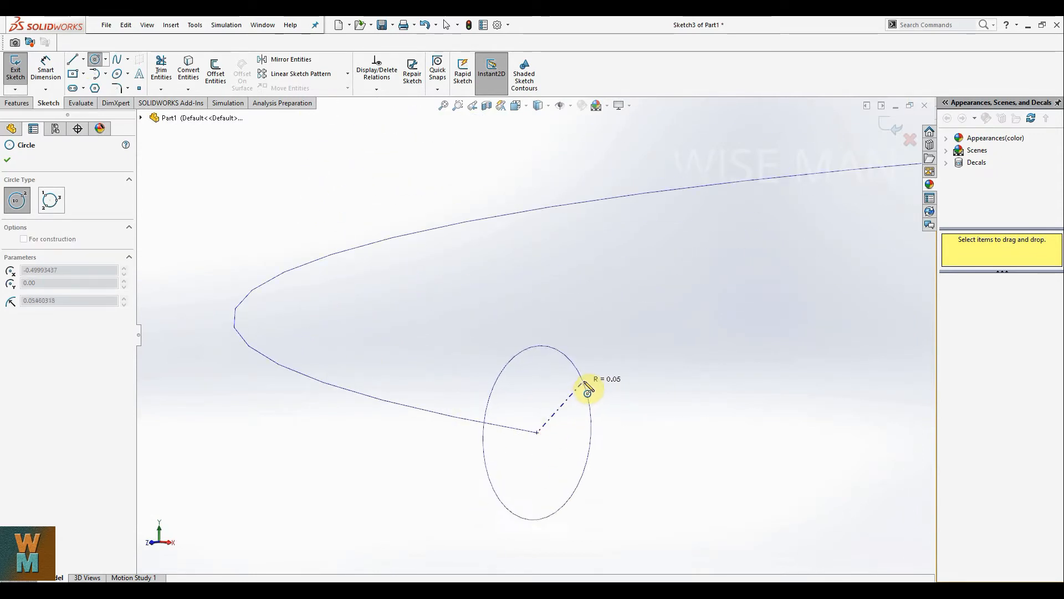
{"action": "left_click", "coordinate": [587, 385]}
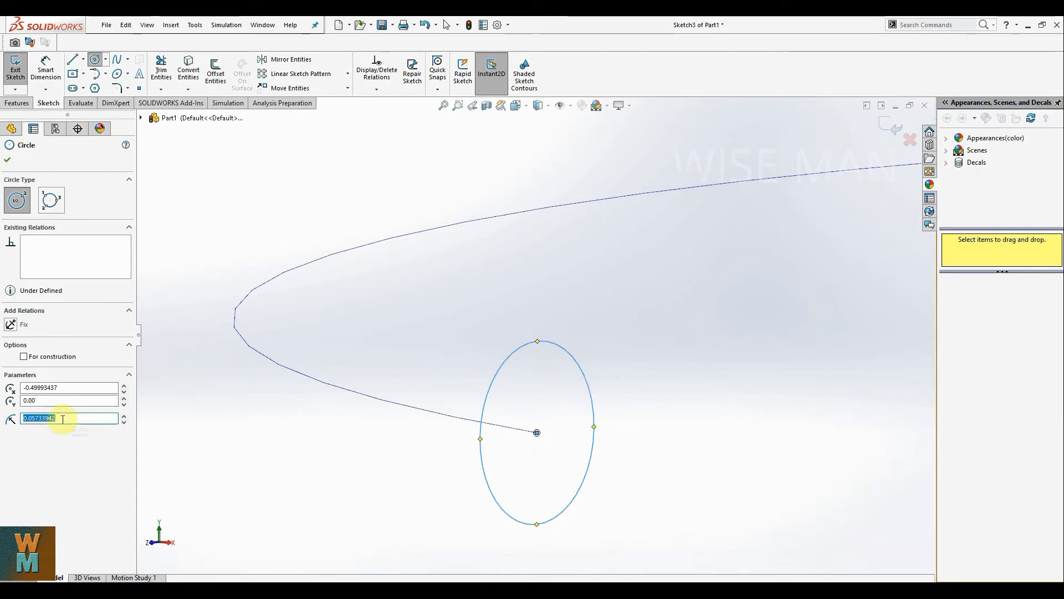
Set the radius of the circle at the helix endpoint to 0.25/2 in and finish the circle.
{"action": "type", "text": "0.2"}
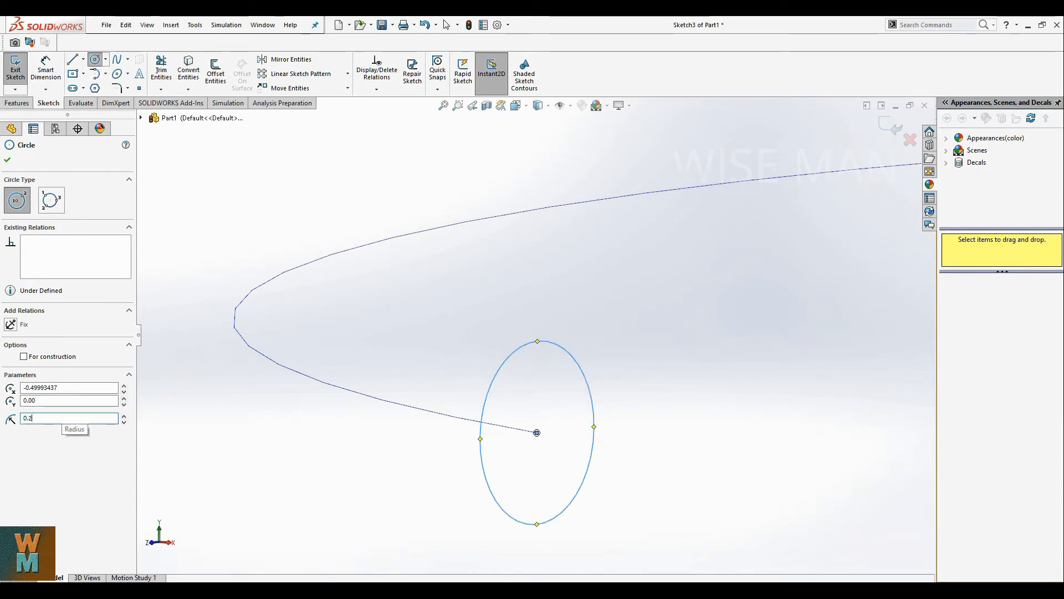
{"action": "type", "text": "5"}
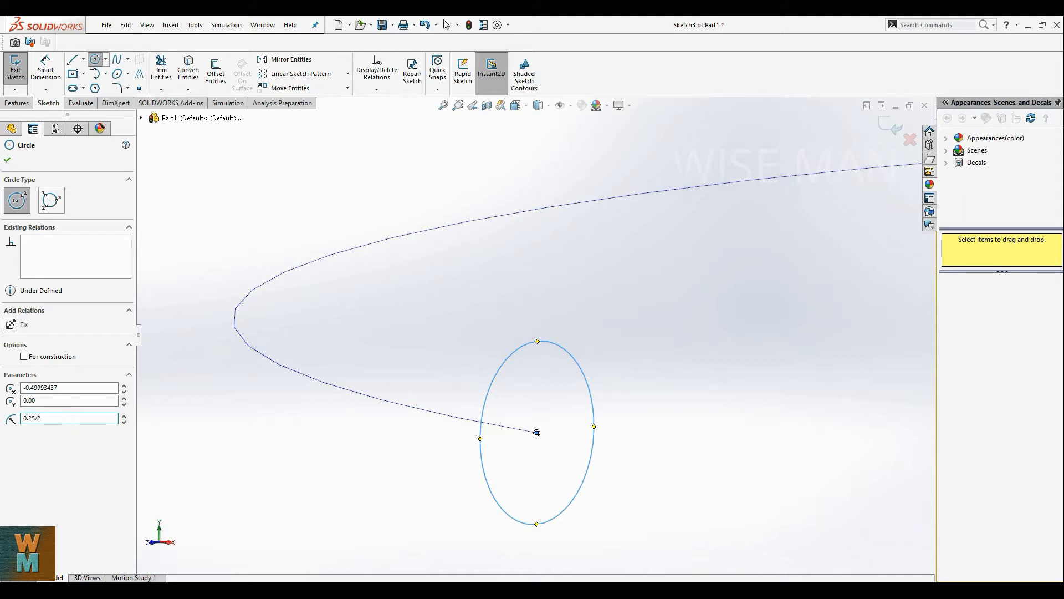
{"action": "type", "text": "/2"}
{"action": "key", "text": "Return"}
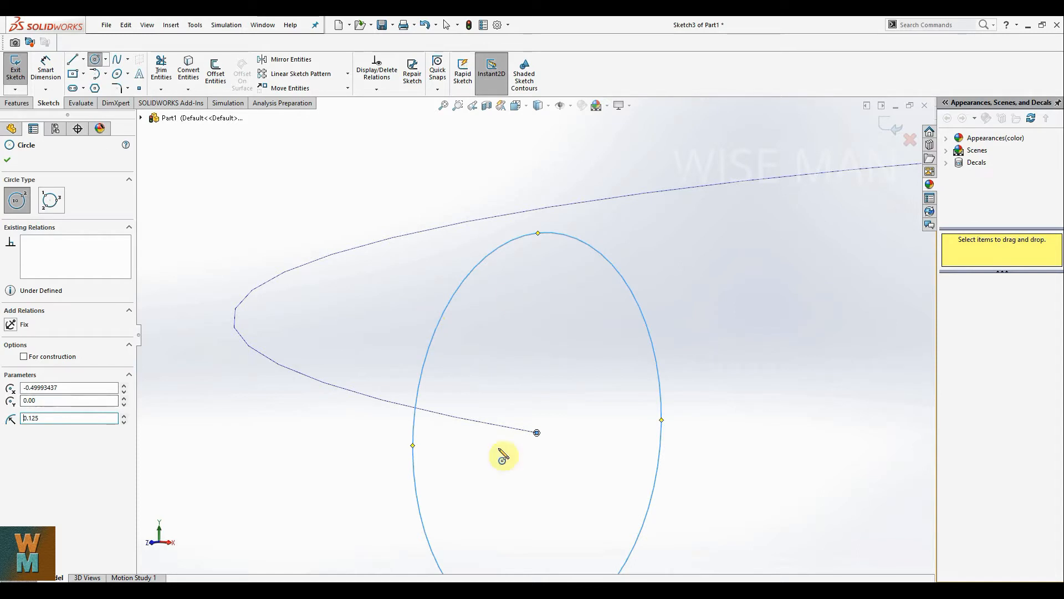
{"action": "left_click", "coordinate": [8, 163]}
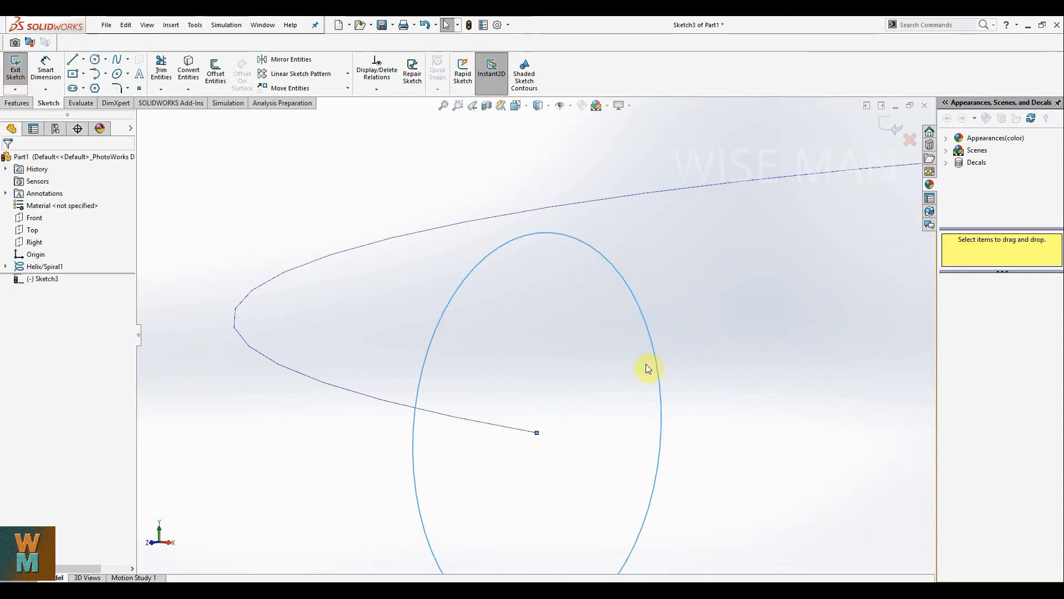
Create a swept boss with the small circle as the sketch profile and the helix as the path.
{"action": "scroll", "coordinate": [666, 357], "scroll_direction": "down", "scroll_amount": 4}
{"action": "scroll", "coordinate": [668, 357], "scroll_direction": "up", "scroll_amount": 7}
{"action": "mouse_move", "coordinate": [667, 353]}
{"action": "middle_mouse_down"}
{"action": "mouse_move", "coordinate": [610, 349]}
{"action": "mouse_move", "coordinate": [670, 352]}
{"action": "middle_mouse_up"}
{"action": "scroll", "coordinate": [671, 350], "scroll_direction": "down", "scroll_amount": 2}
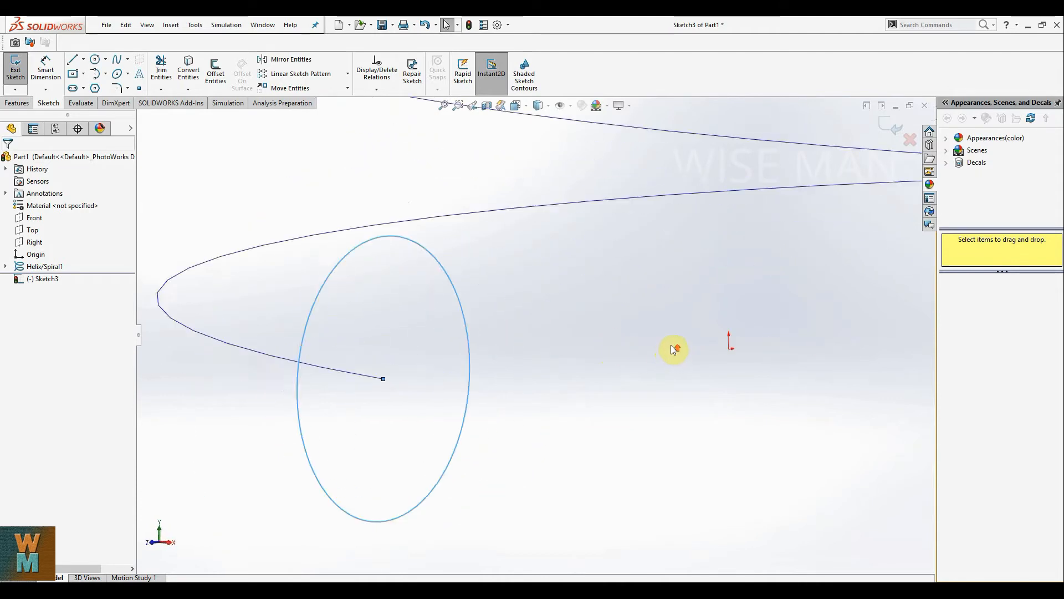
{"action": "scroll", "coordinate": [670, 345], "scroll_direction": "up", "scroll_amount": 4}
{"action": "left_click", "coordinate": [16, 104]}
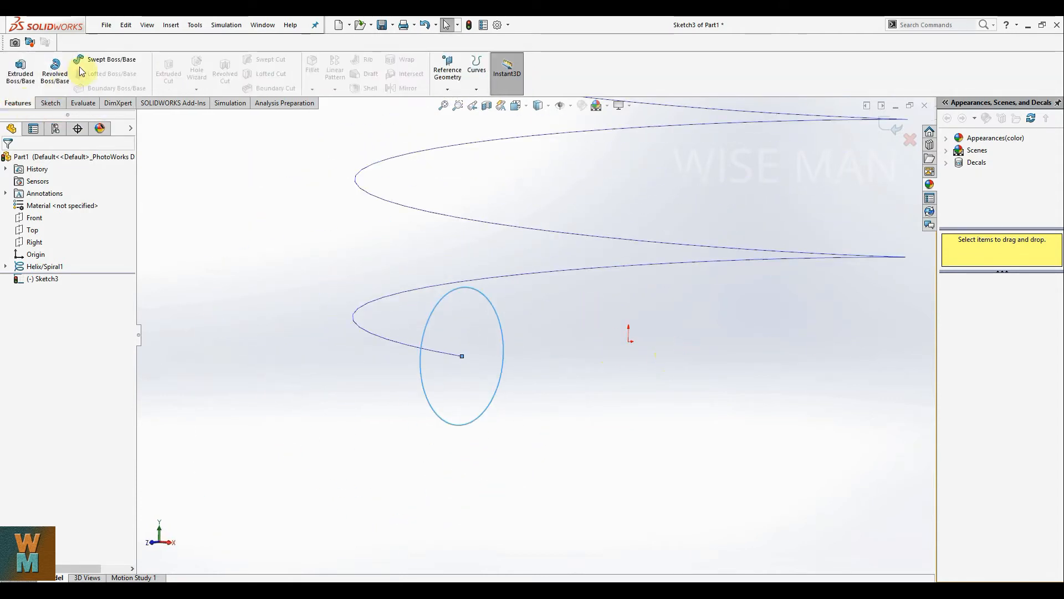
{"action": "left_click", "coordinate": [117, 59]}
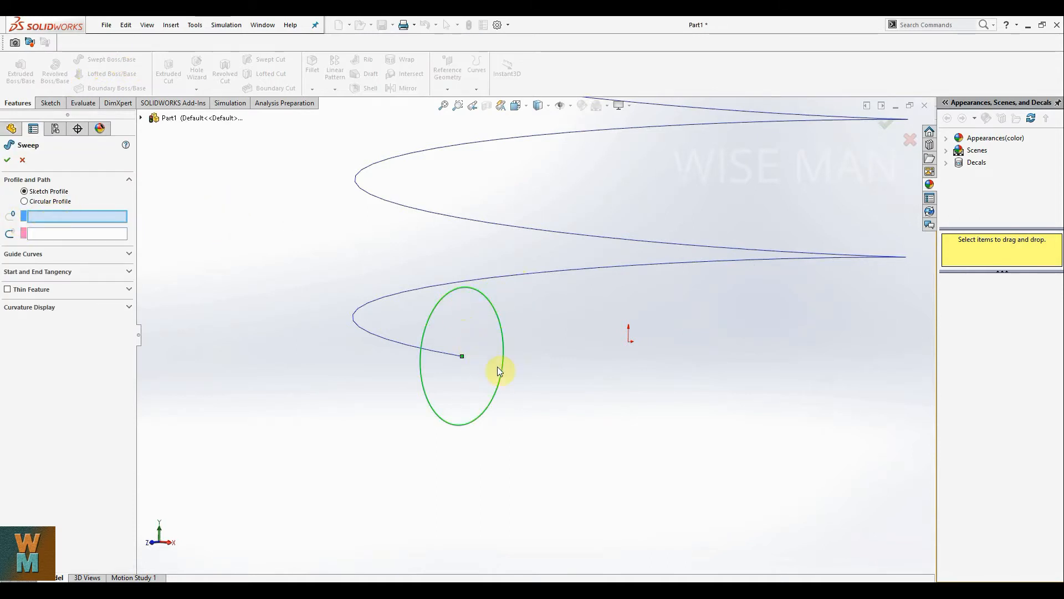
{"action": "left_click", "coordinate": [476, 418]}
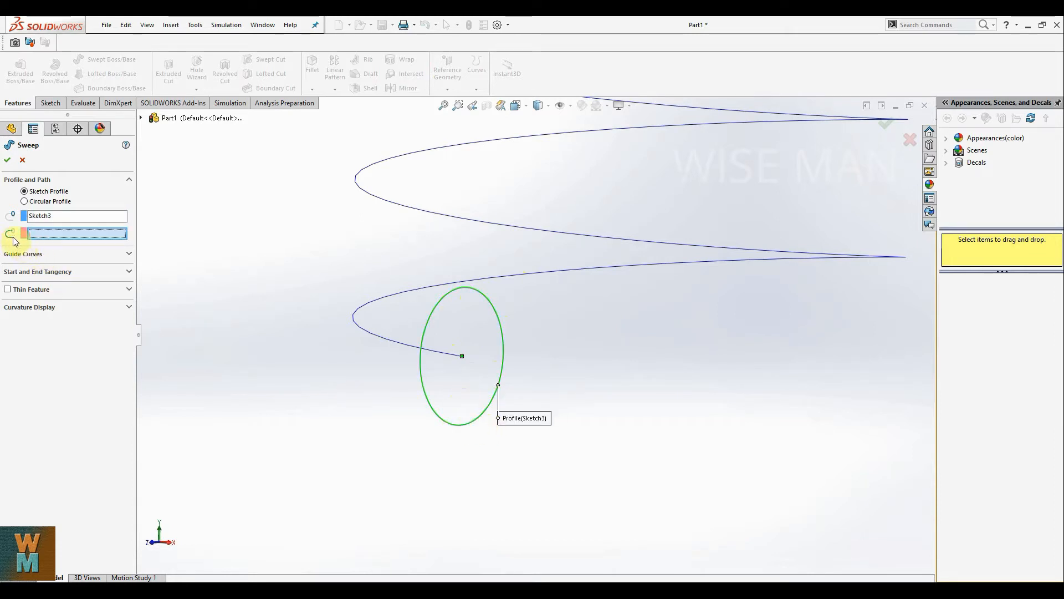
{"action": "left_click", "coordinate": [523, 279]}
{"action": "scroll", "coordinate": [656, 301], "scroll_direction": "down", "scroll_amount": 3}
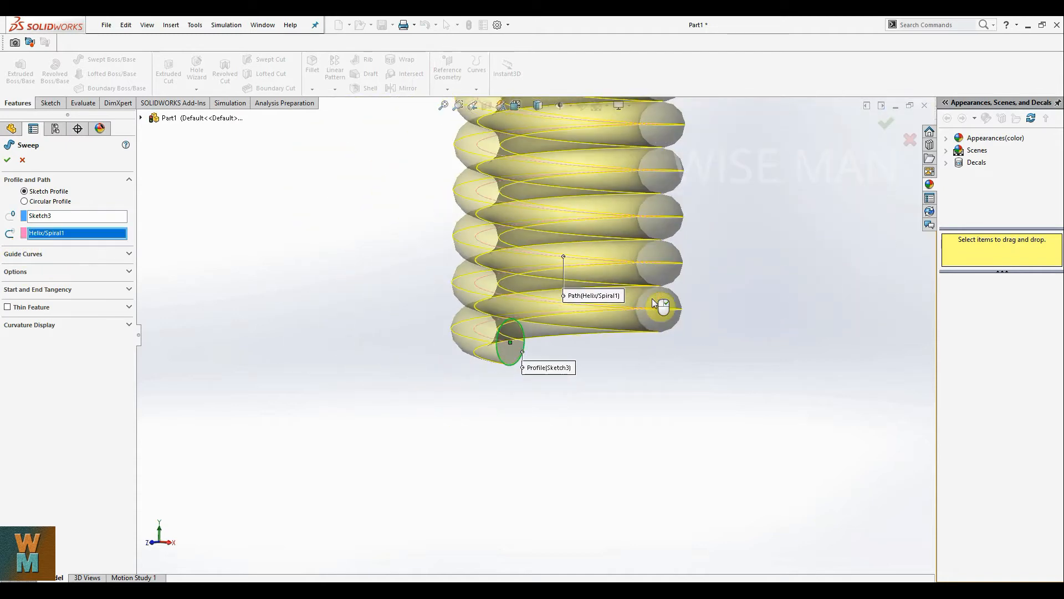
{"action": "left_click", "coordinate": [442, 107]}
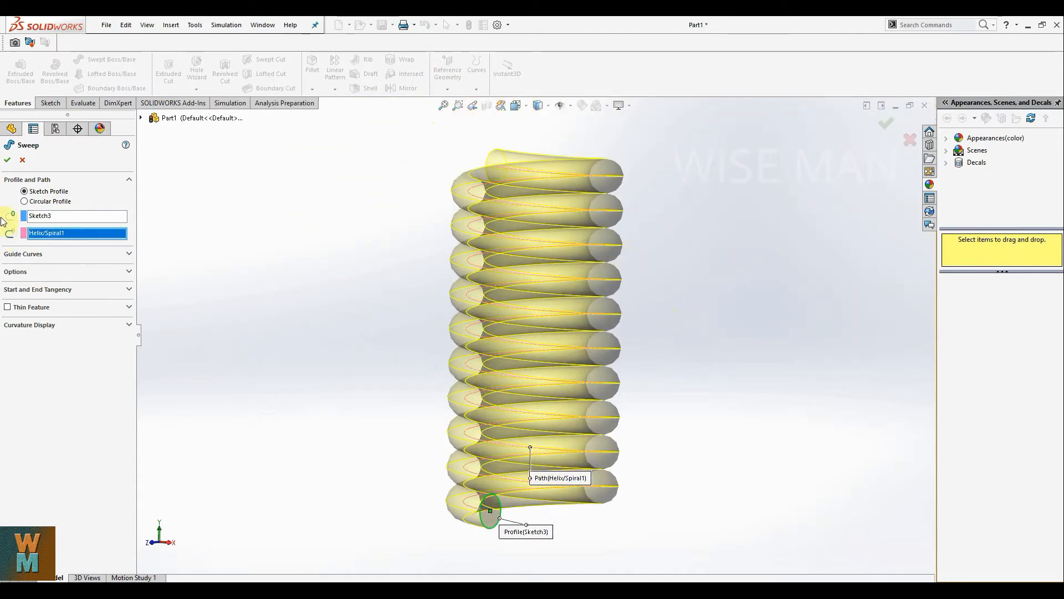
{"action": "left_click", "coordinate": [6, 160]}
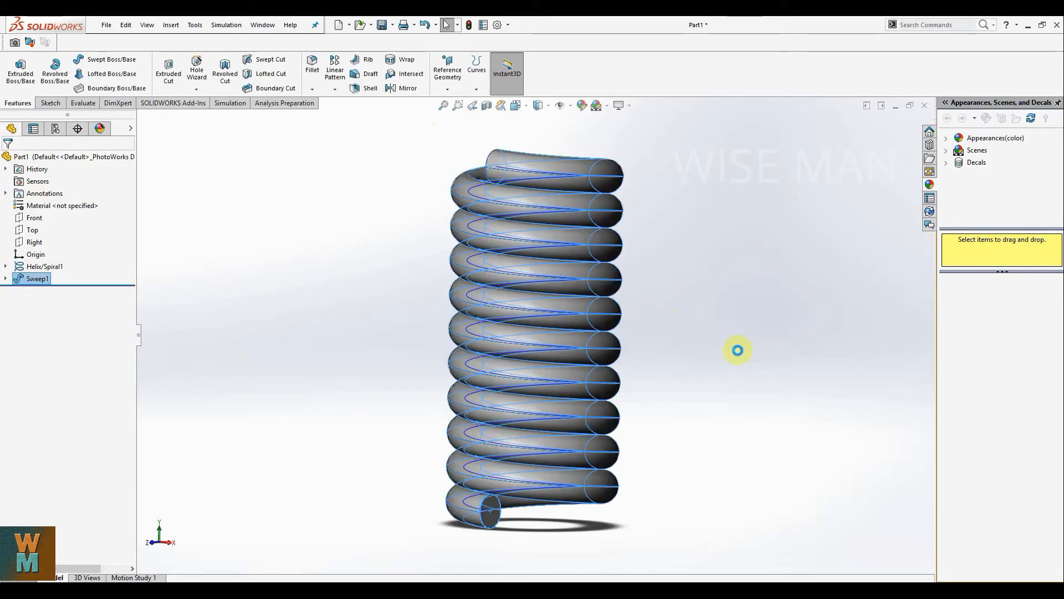
{"action": "middle_click_drag", "start_coordinate": [737, 349], "coordinate": [768, 295]}
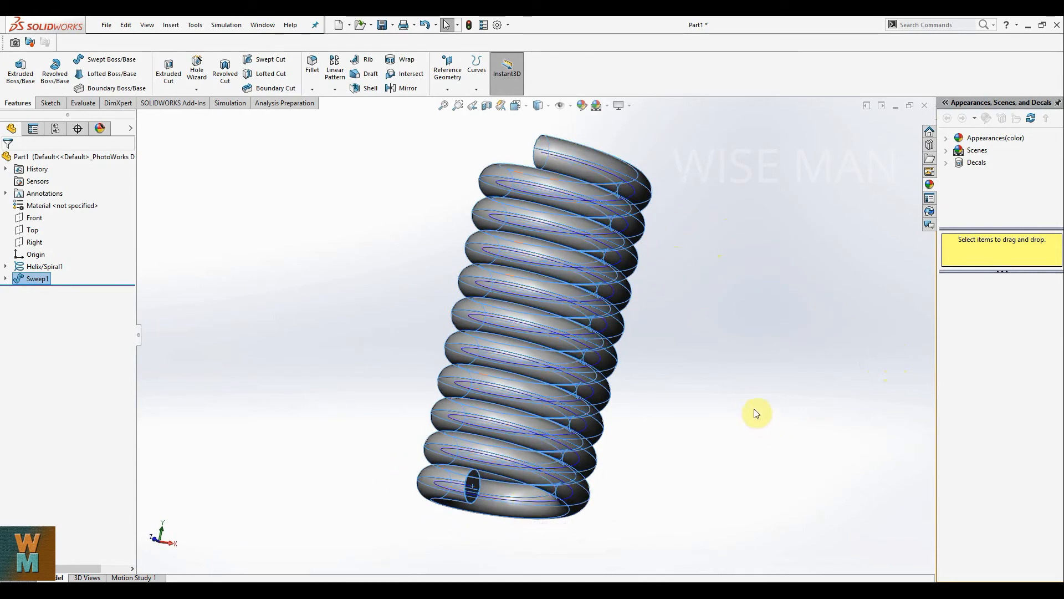
Hide the helix curve so only the swept spring body is displayed.
{"action": "middle_click_drag", "start_coordinate": [756, 414], "coordinate": [693, 432]}
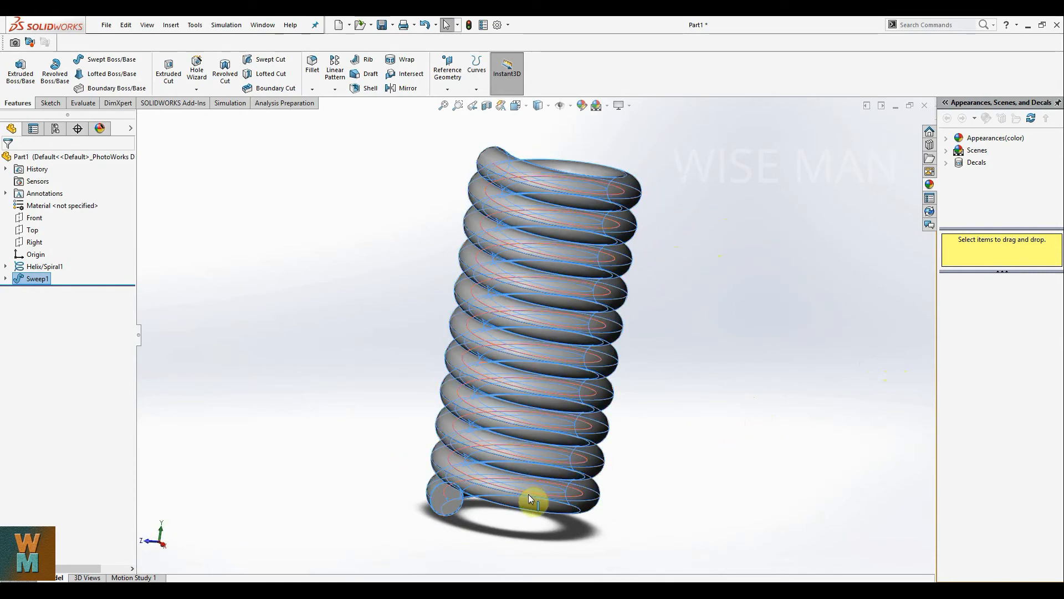
{"action": "left_click", "coordinate": [505, 497]}
{"action": "left_click", "coordinate": [848, 473]}
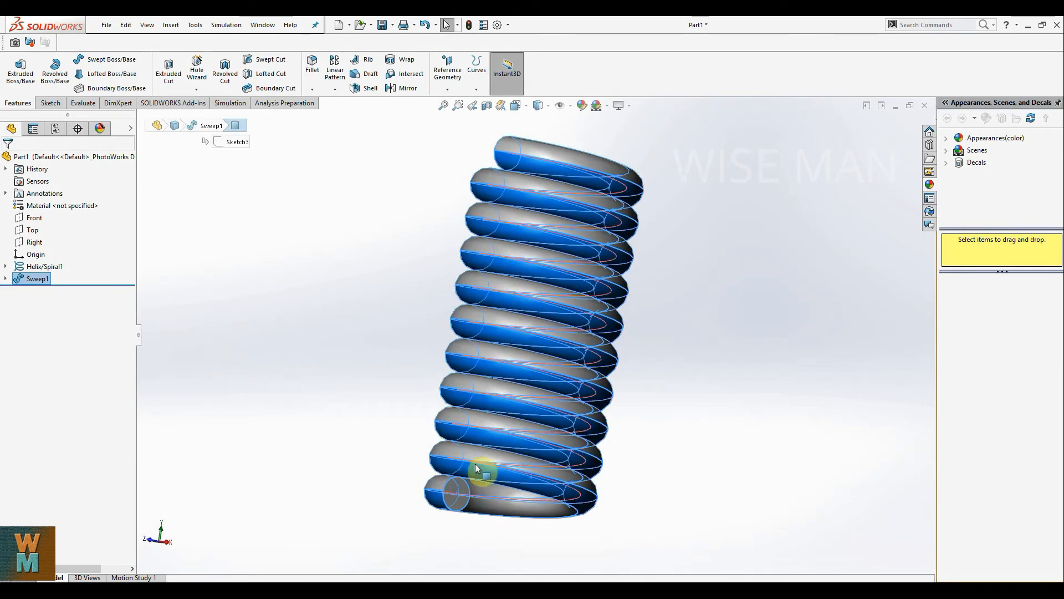
{"action": "right_click", "coordinate": [474, 464]}
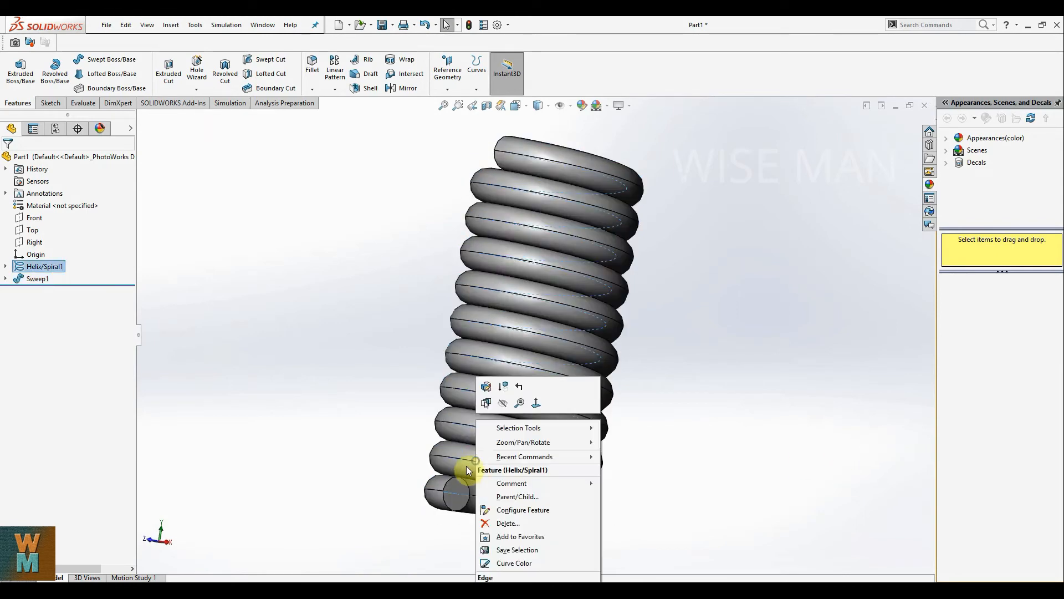
{"action": "left_click", "coordinate": [485, 403]}
{"action": "middle_click_drag", "start_coordinate": [586, 405], "coordinate": [746, 445]}
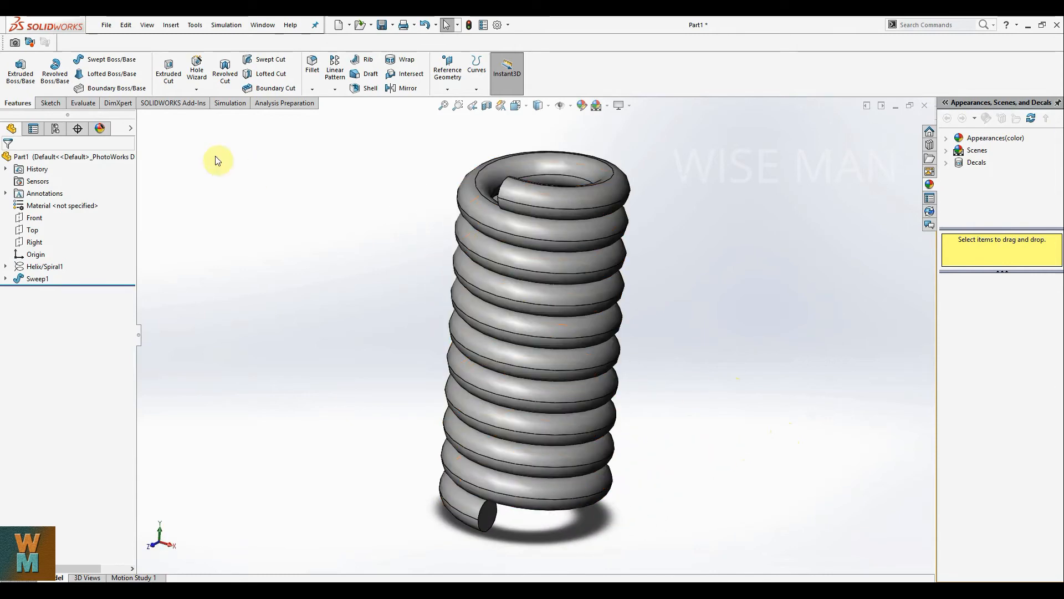
Save the model as a part file named comp spring in the Solidworks ME09 folder.
{"action": "left_click", "coordinate": [383, 25]}
{"action": "left_click", "coordinate": [90, 479]}
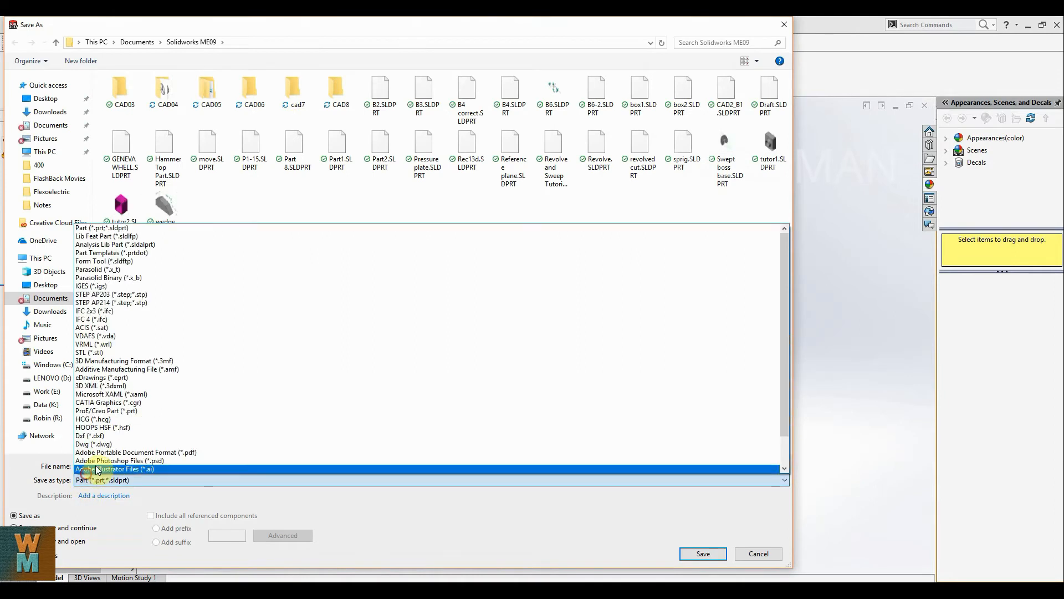
{"action": "left_click", "coordinate": [277, 228]}
{"action": "left_click", "coordinate": [89, 465]}
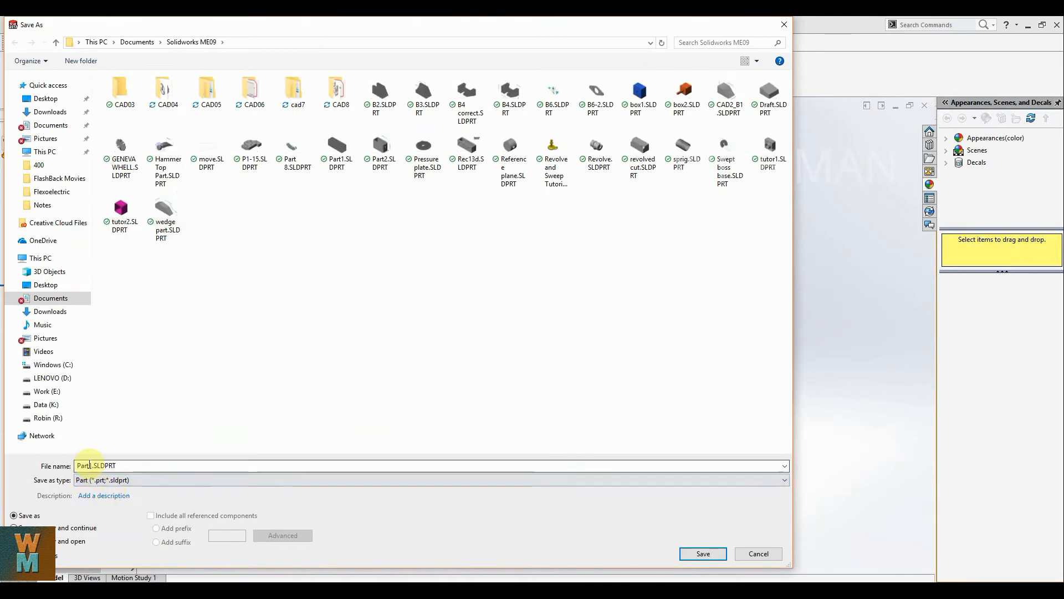
{"action": "double_click", "coordinate": [90, 465]}
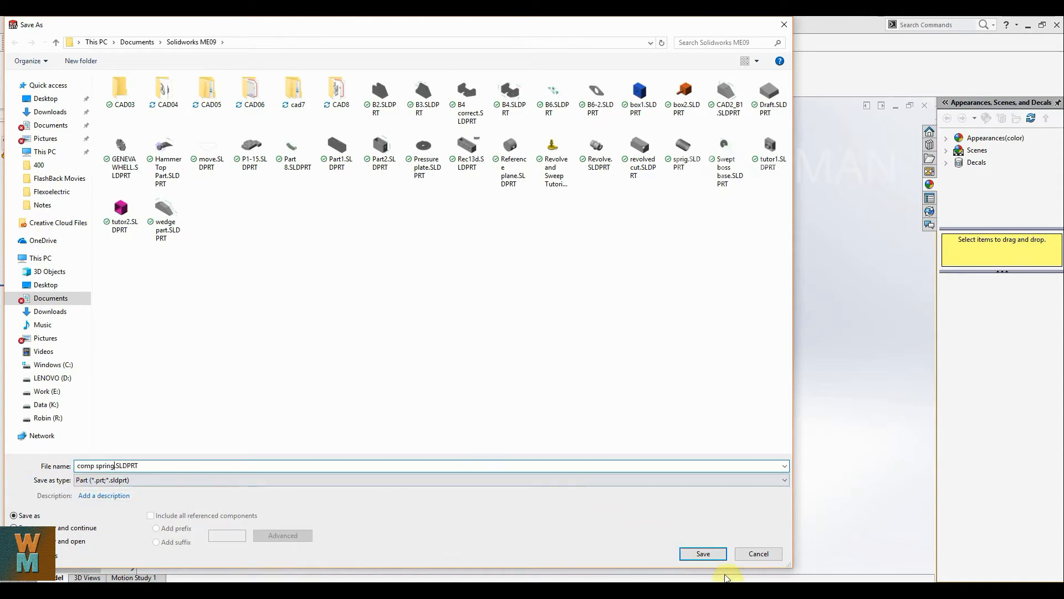
{"action": "left_click", "coordinate": [703, 554]}
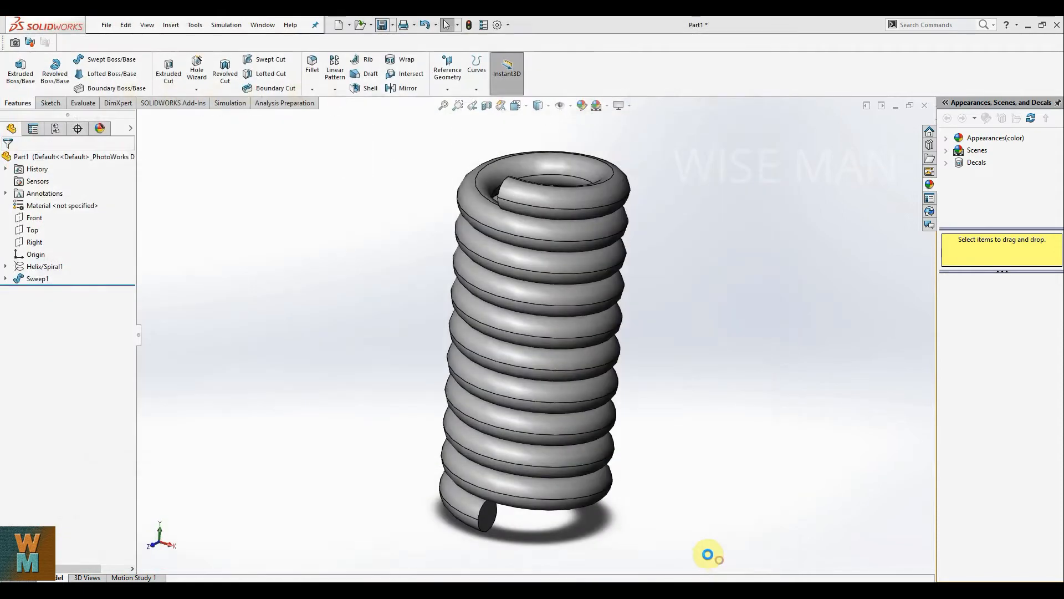
Try hiding the spring body and undo the hiding.
{"action": "right_click", "coordinate": [465, 513]}
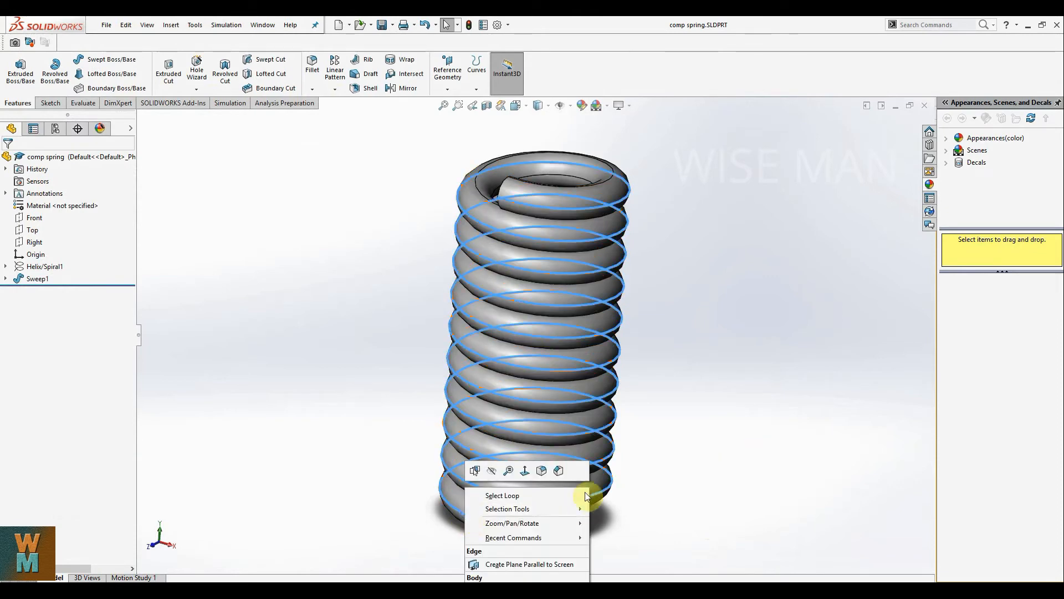
{"action": "left_click", "coordinate": [492, 471]}
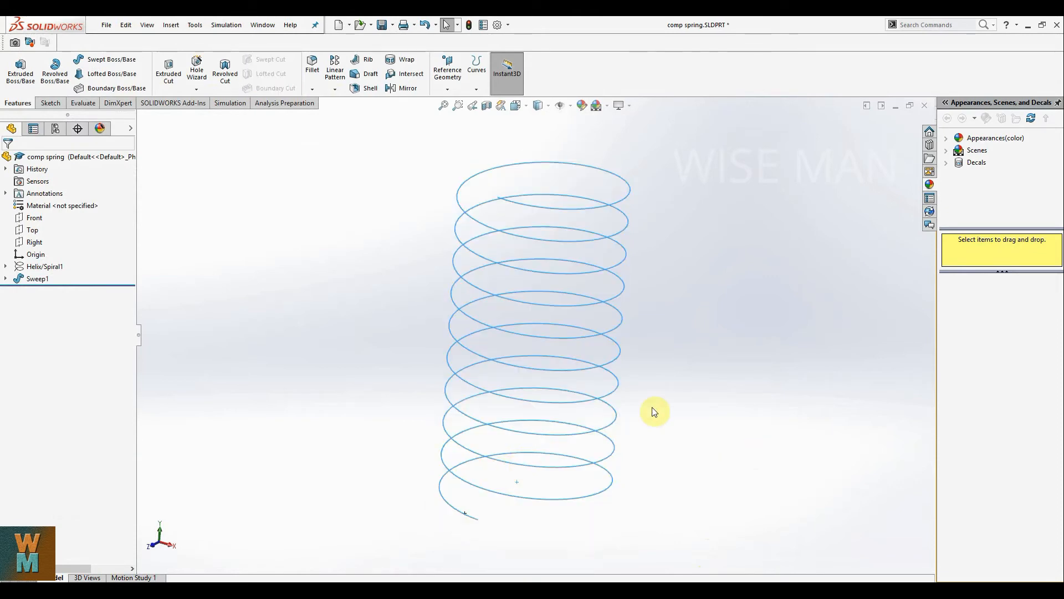
{"action": "key", "text": "ctrl+z"}
{"action": "middle_click_drag", "start_coordinate": [674, 415], "coordinate": [669, 362]}
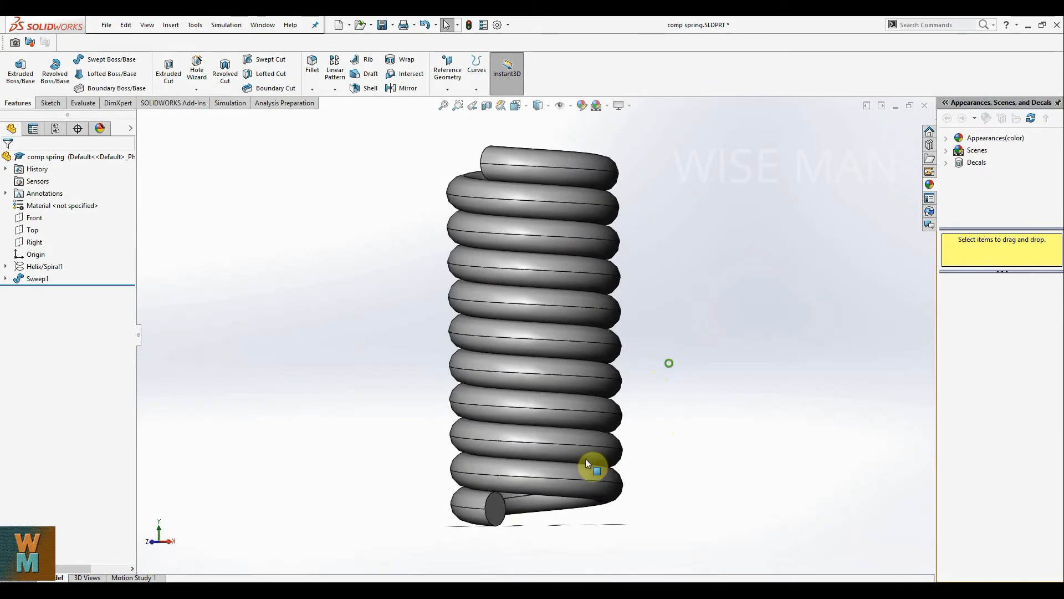
{"action": "right_click", "coordinate": [478, 508]}
{"action": "left_click", "coordinate": [712, 460]}
{"action": "middle_click_drag", "start_coordinate": [724, 381], "coordinate": [647, 357]}
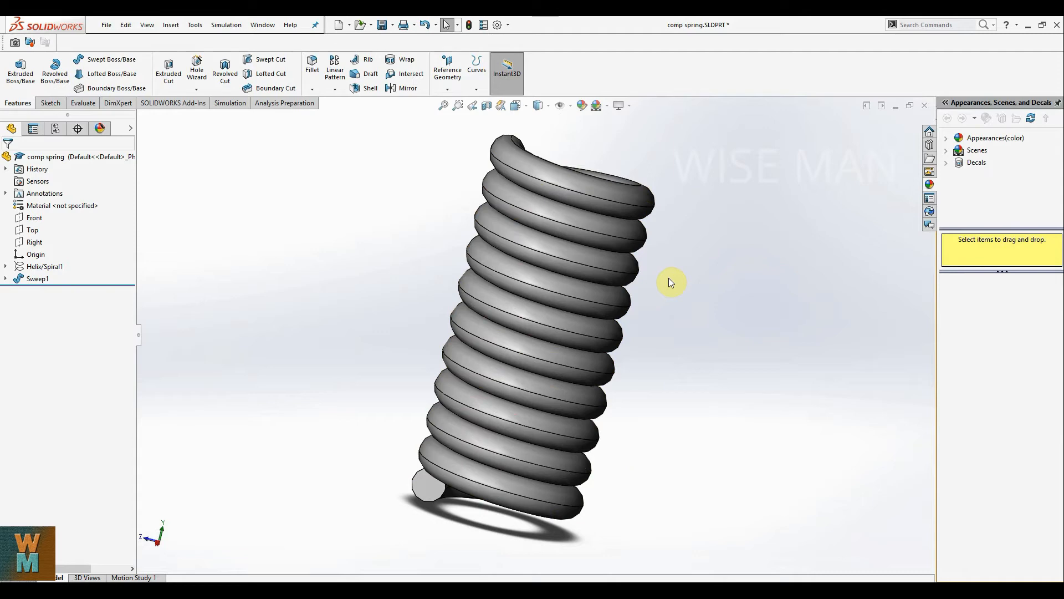
{"action": "middle_click_drag", "start_coordinate": [725, 357], "coordinate": [786, 332]}
In front view, create a reference plane offset 0.10 in upward from the Top plane.
{"action": "left_click", "coordinate": [32, 235]}
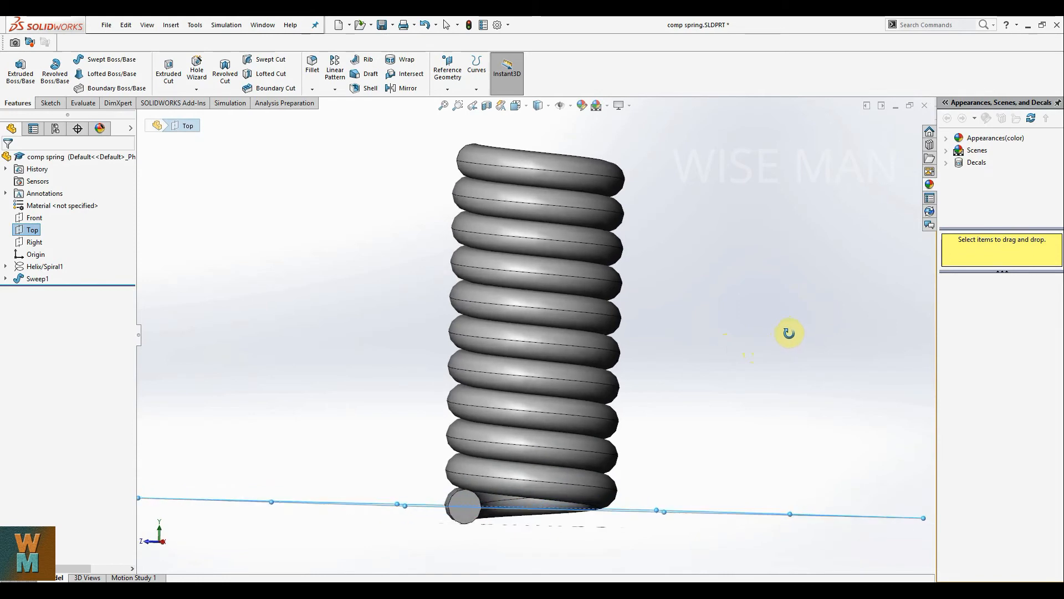
{"action": "left_click", "coordinate": [527, 110]}
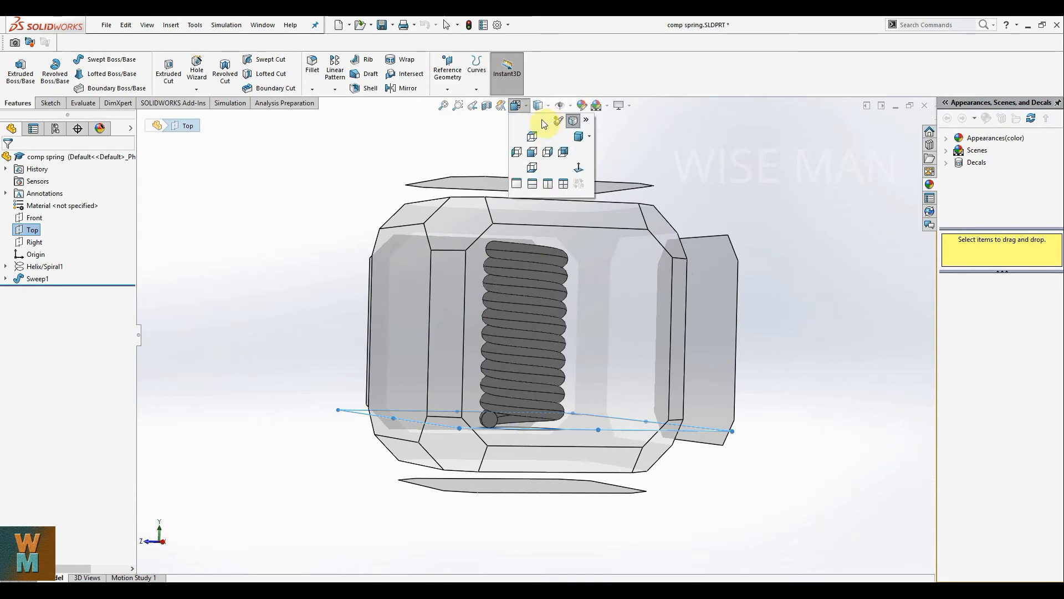
{"action": "left_click", "coordinate": [533, 152]}
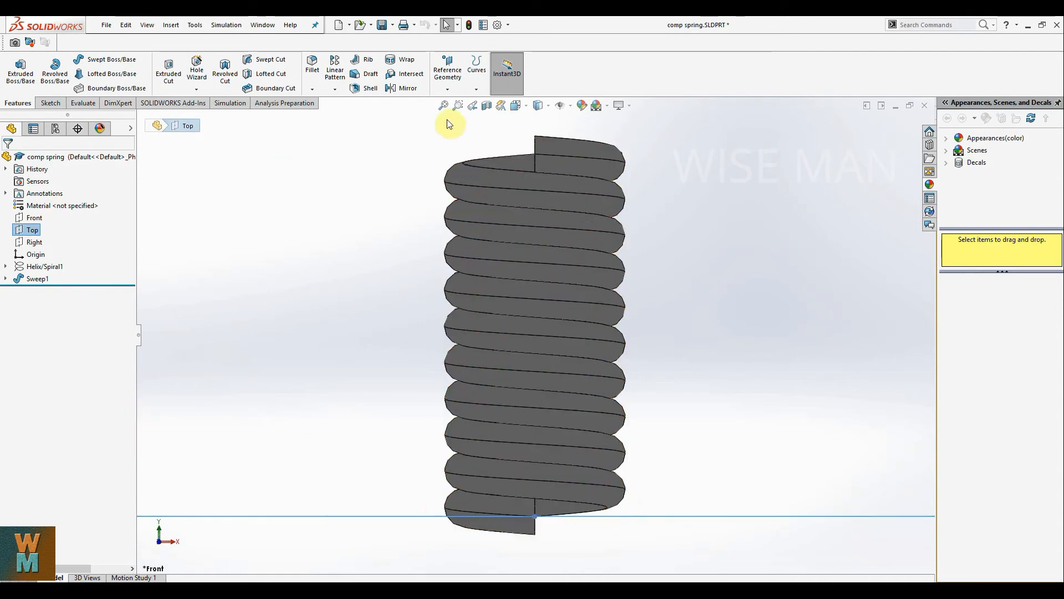
{"action": "left_click", "coordinate": [446, 87]}
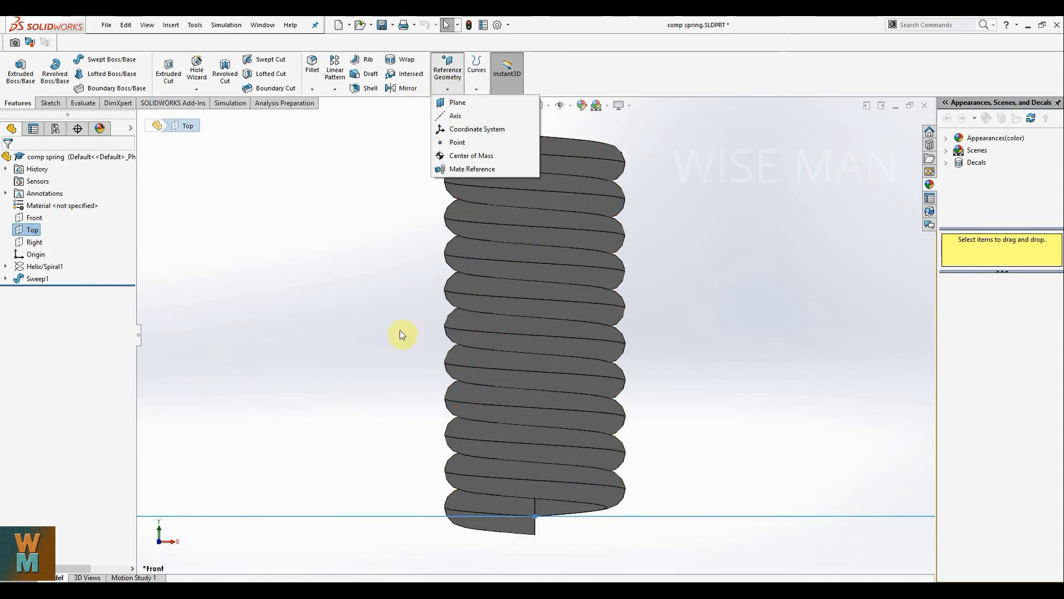
{"action": "left_click", "coordinate": [464, 105]}
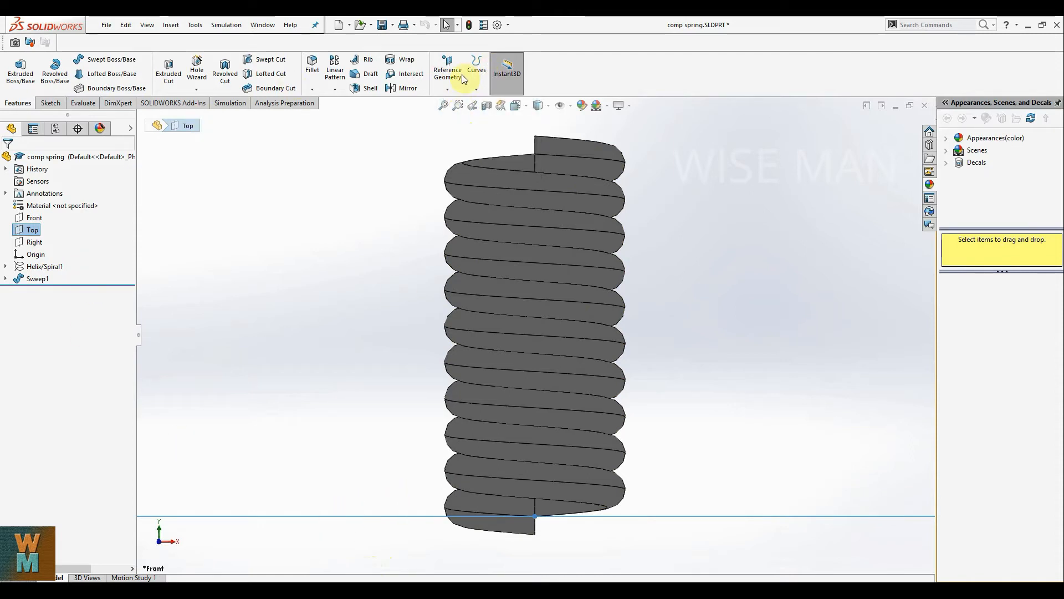
{"action": "left_click", "coordinate": [447, 84]}
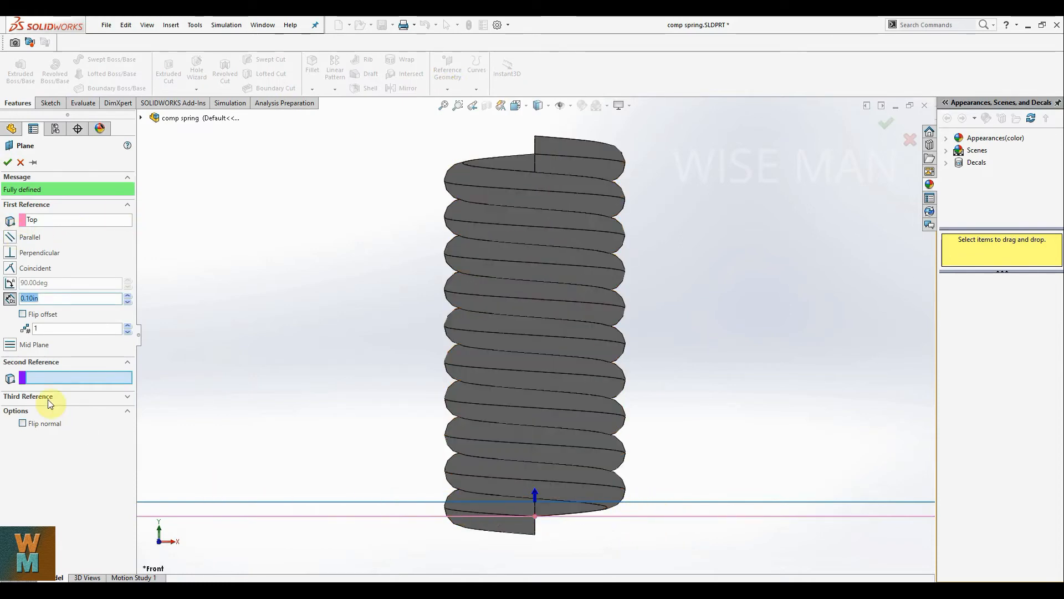
{"action": "left_click", "coordinate": [32, 300]}
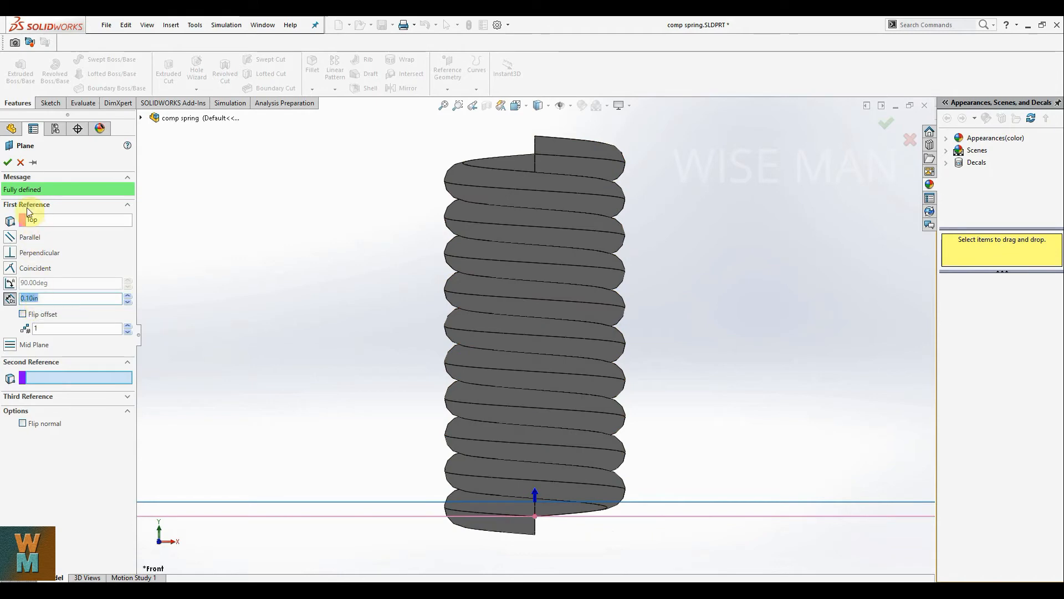
{"action": "left_click", "coordinate": [7, 163]}
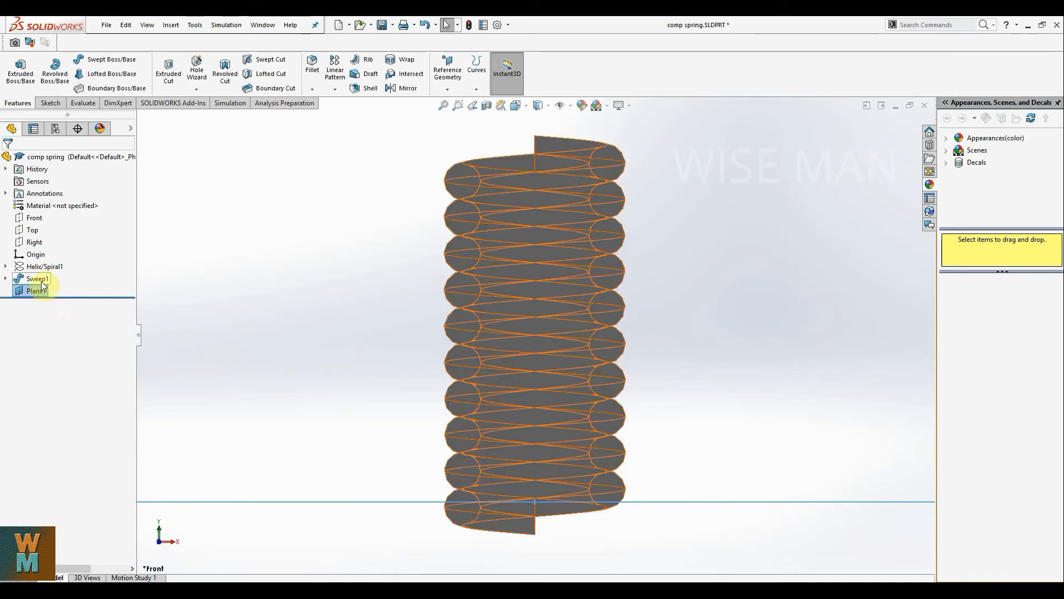
Create a second reference plane offset 2.25 in upward from Plane1, near the upper end of the spring.
{"action": "left_click", "coordinate": [446, 83]}
{"action": "left_click", "coordinate": [456, 105]}
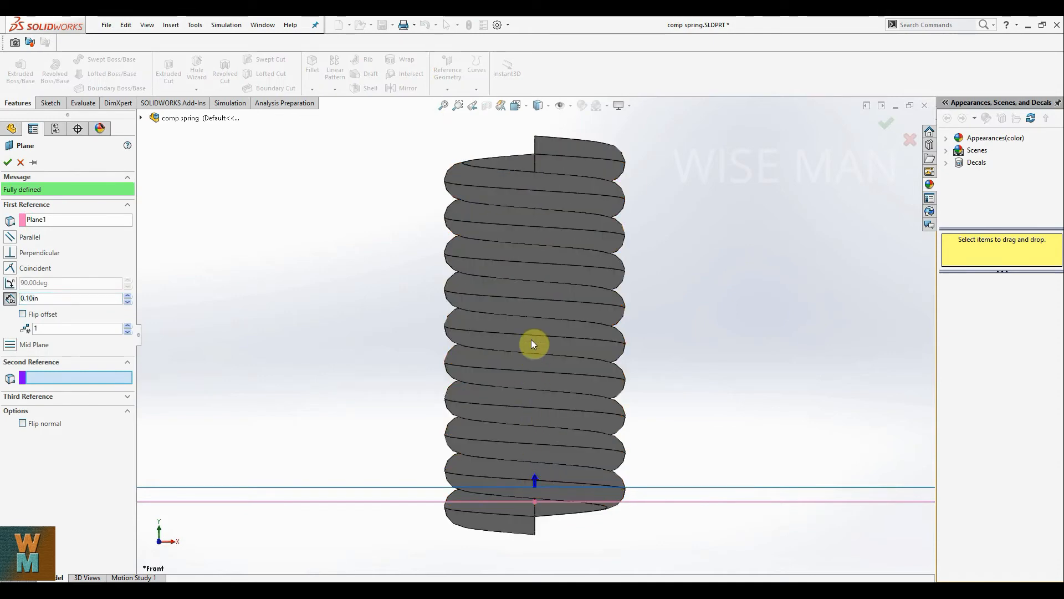
{"action": "left_click", "coordinate": [49, 301]}
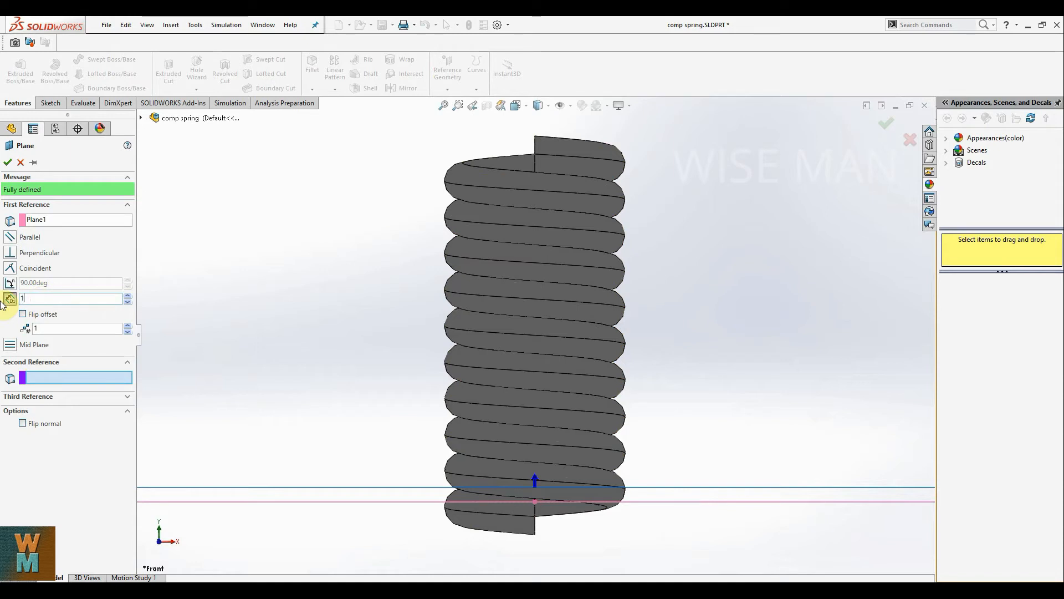
{"action": "key", "text": "Return"}
{"action": "left_click_drag", "start_coordinate": [43, 298], "coordinate": [6, 299]}
{"action": "type", "text": "2"}
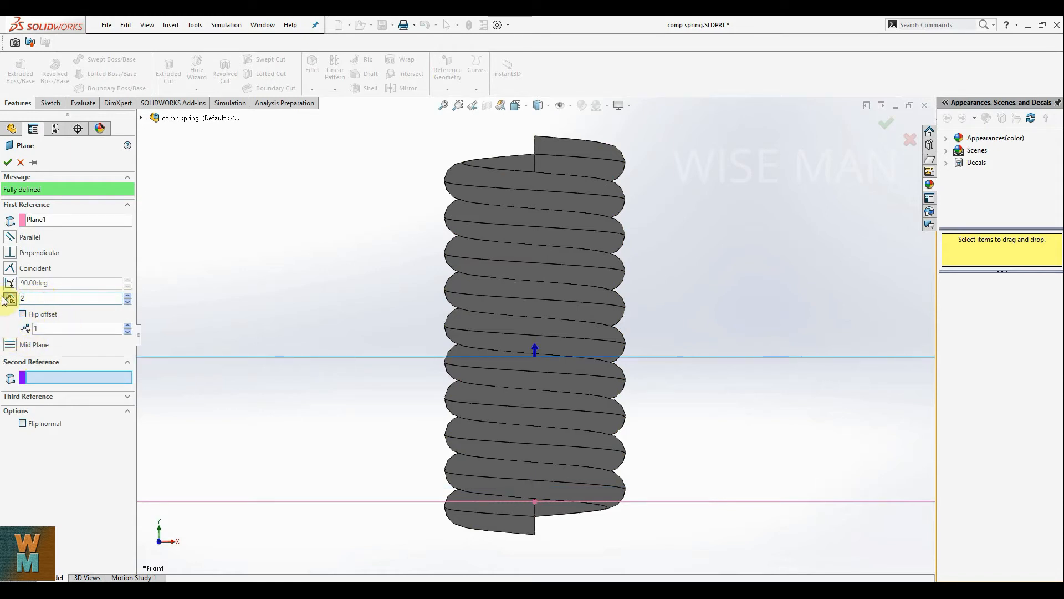
{"action": "key", "text": "Return"}
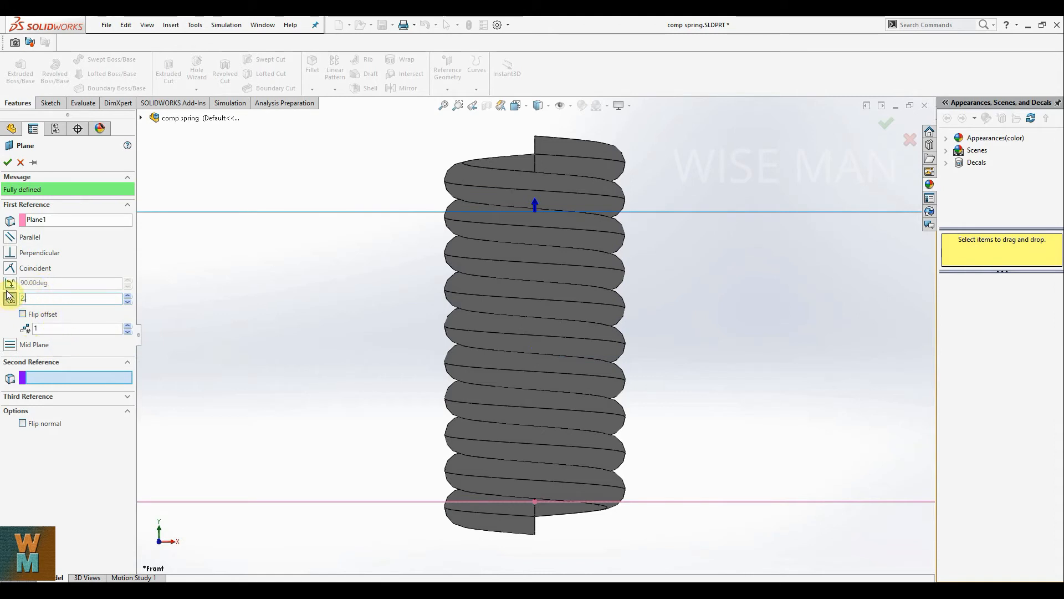
{"action": "key", "text": "Return"}
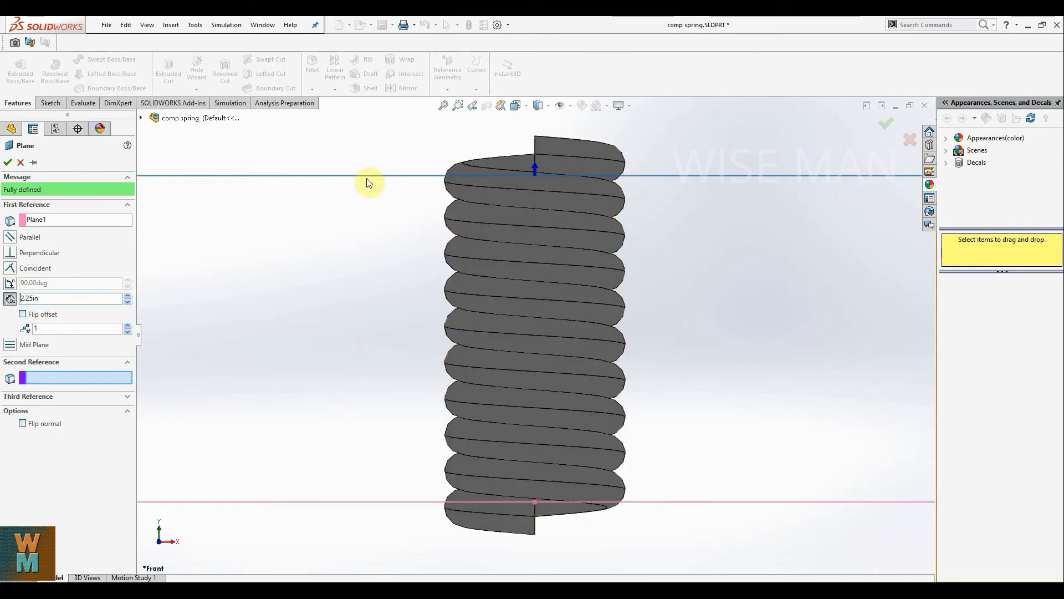
{"action": "left_click", "coordinate": [8, 161]}
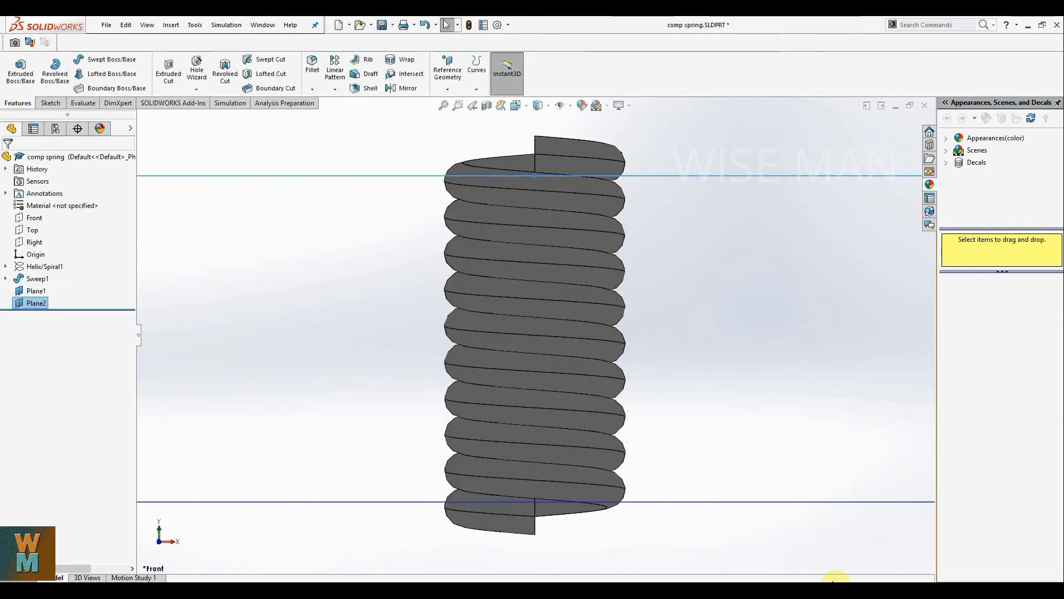
Orient the view normal to Plane1 and open a new sketch on that plane.
{"action": "right_click", "coordinate": [35, 291]}
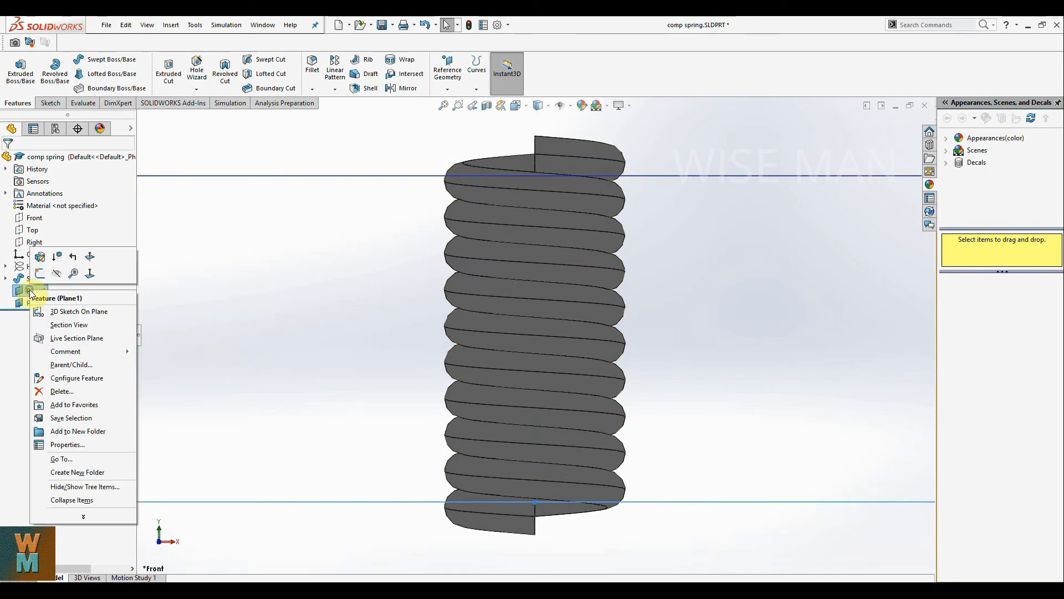
{"action": "left_click", "coordinate": [91, 260]}
{"action": "right_click", "coordinate": [37, 290]}
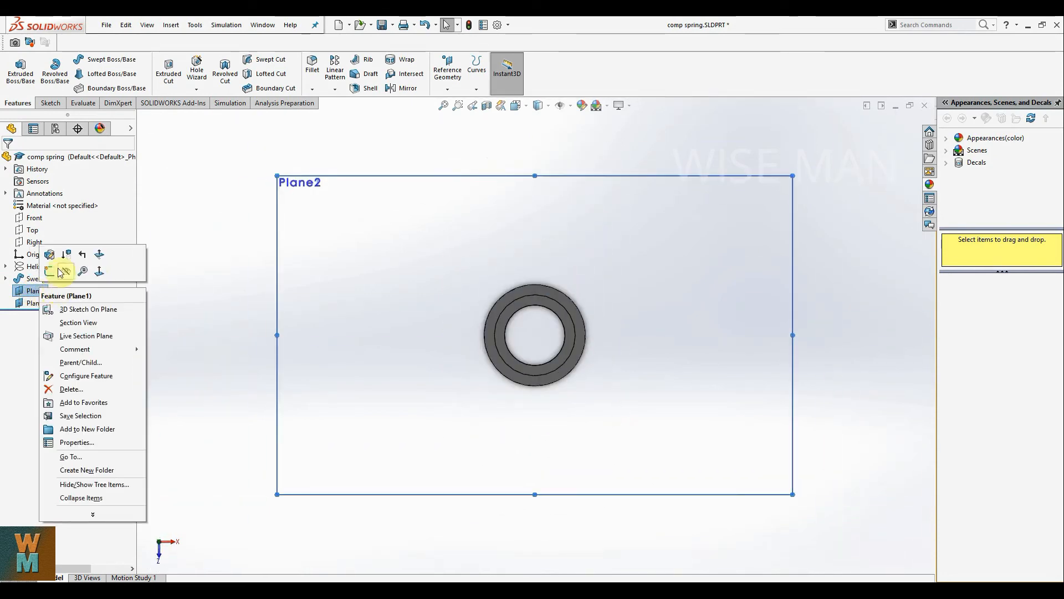
{"action": "left_click", "coordinate": [50, 271]}
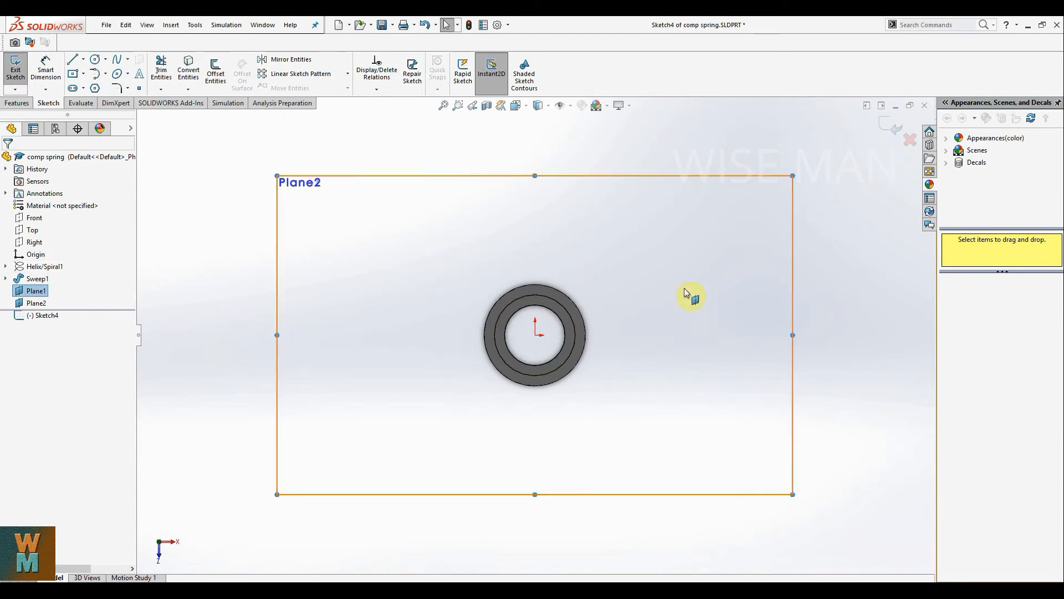
{"action": "left_click", "coordinate": [638, 345]}
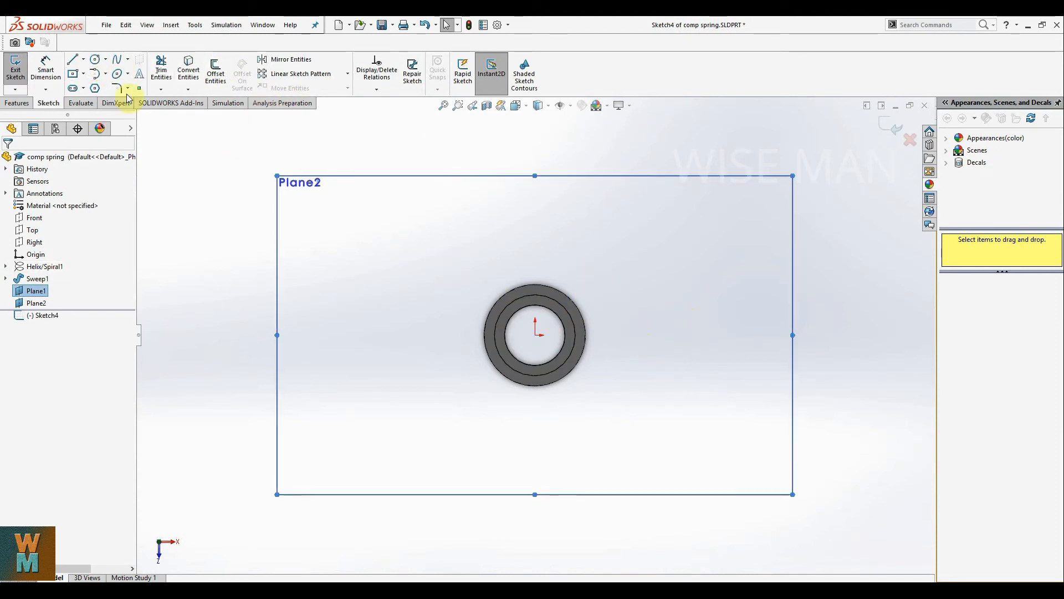
Sketch a center rectangle about 2.42 by 2.16 in, centred on the origin and enclosing the spring's outline.
{"action": "left_click", "coordinate": [70, 74]}
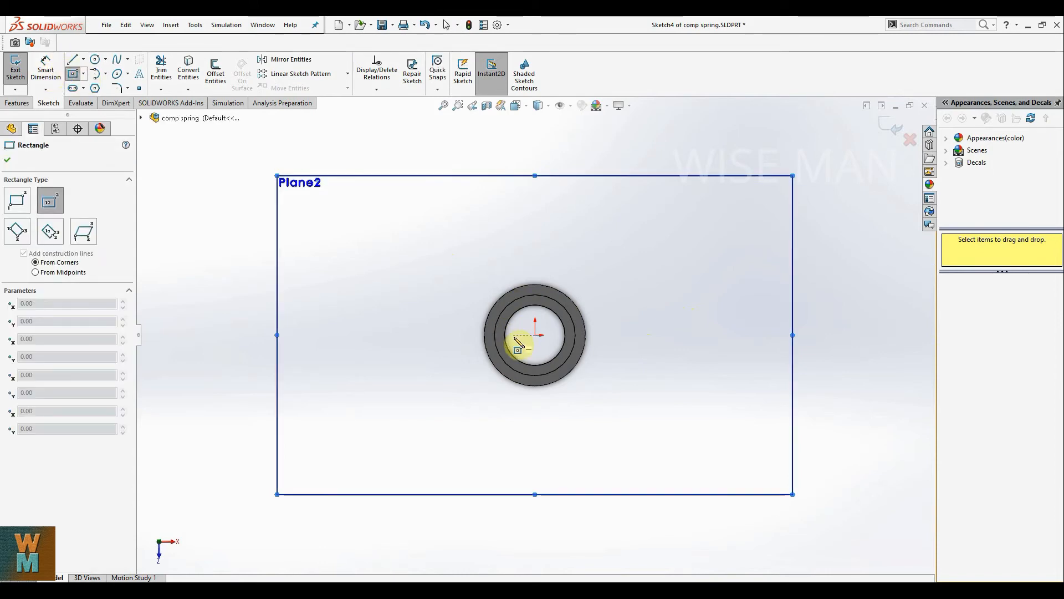
{"action": "left_click", "coordinate": [535, 335]}
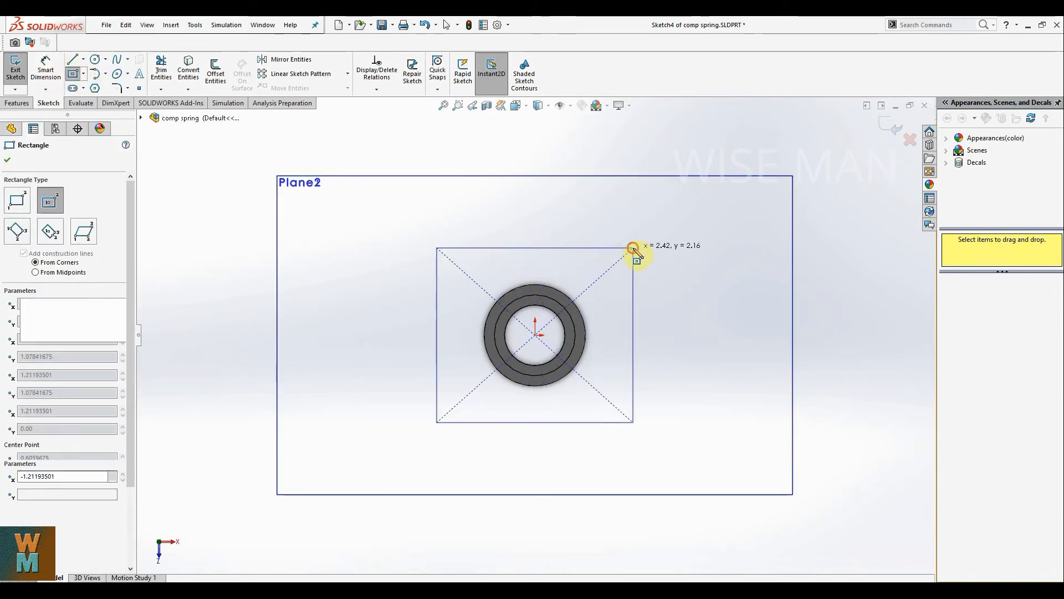
{"action": "left_click", "coordinate": [634, 246]}
Cut-extrude the rectangle sketch downward with a Through All end condition to flatten the spring's lower end.
{"action": "mouse_move", "coordinate": [726, 305]}
{"action": "middle_mouse_down"}
{"action": "mouse_move", "coordinate": [706, 238]}
{"action": "mouse_move", "coordinate": [732, 485]}
{"action": "mouse_move", "coordinate": [717, 408]}
{"action": "mouse_move", "coordinate": [728, 431]}
{"action": "middle_mouse_up"}
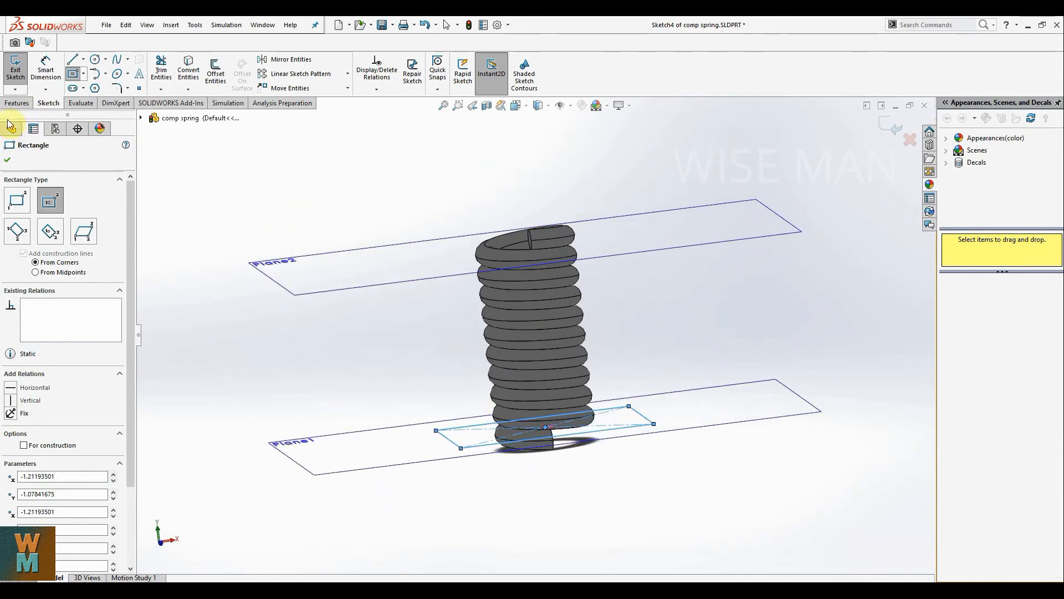
{"action": "left_click", "coordinate": [16, 103]}
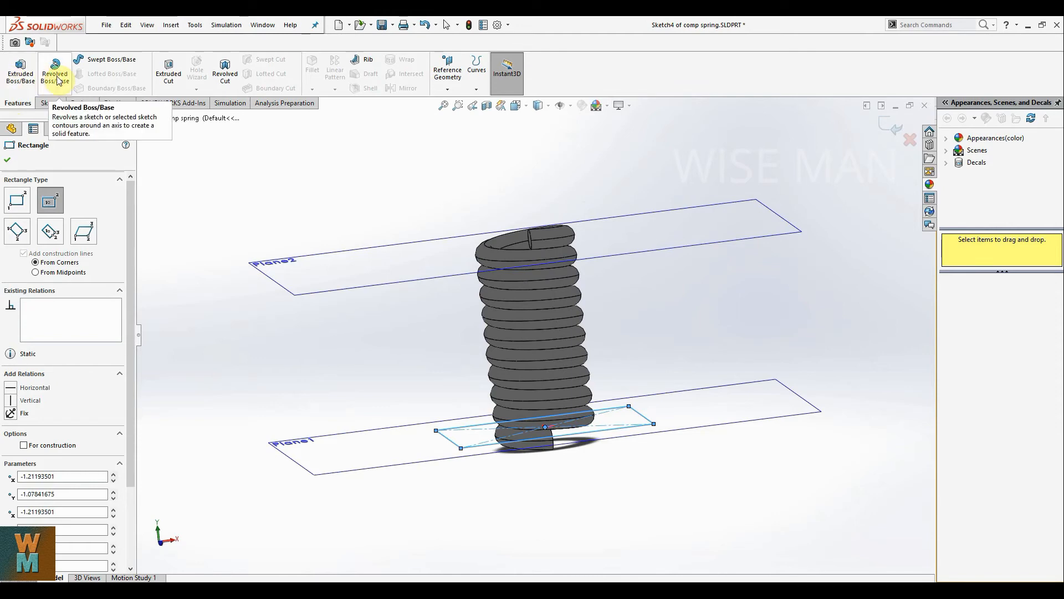
{"action": "left_click", "coordinate": [169, 72]}
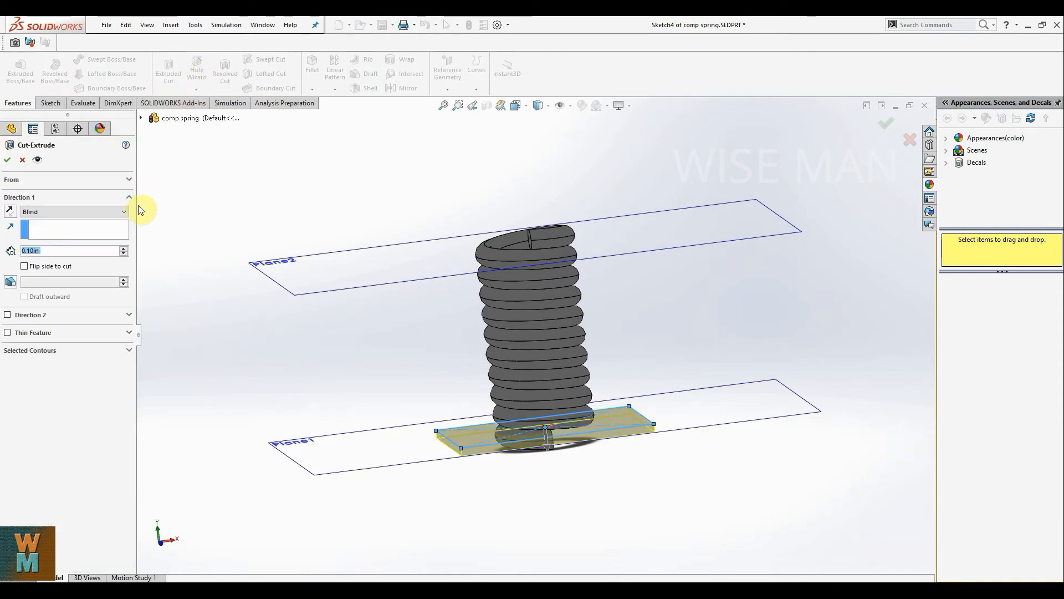
{"action": "middle_click_drag", "start_coordinate": [588, 503], "coordinate": [620, 527]}
{"action": "left_click", "coordinate": [30, 212]}
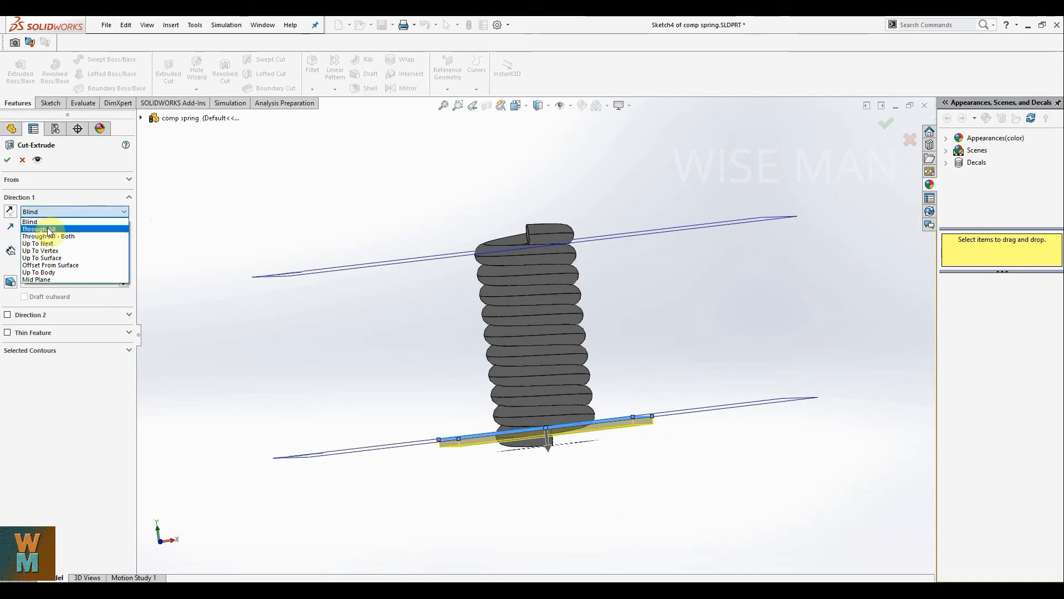
{"action": "left_click", "coordinate": [53, 229]}
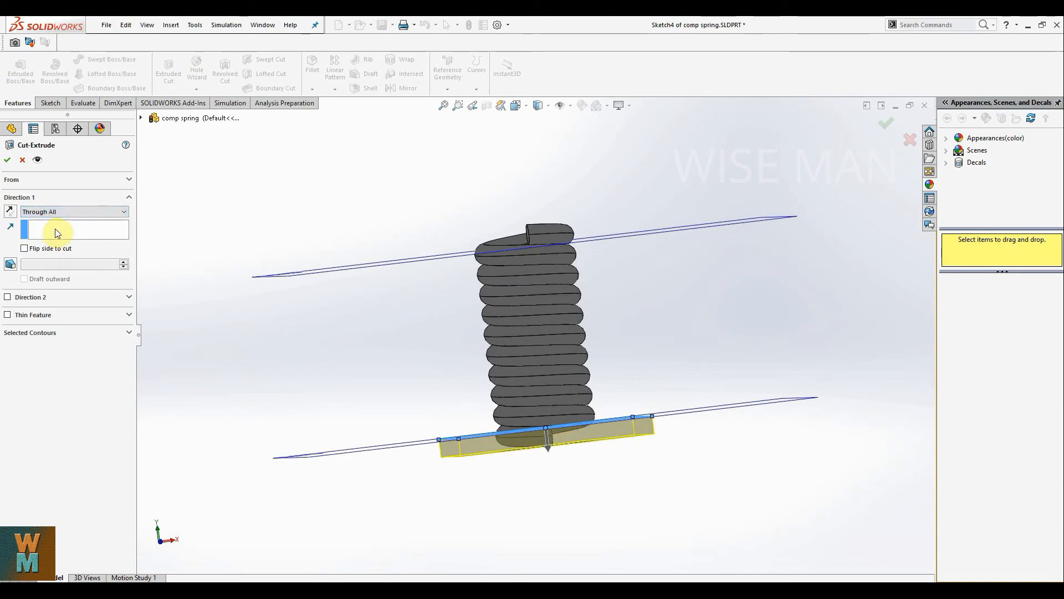
{"action": "mouse_move", "coordinate": [461, 535]}
{"action": "middle_mouse_down"}
{"action": "mouse_move", "coordinate": [440, 494]}
{"action": "mouse_move", "coordinate": [459, 527]}
{"action": "middle_mouse_up"}
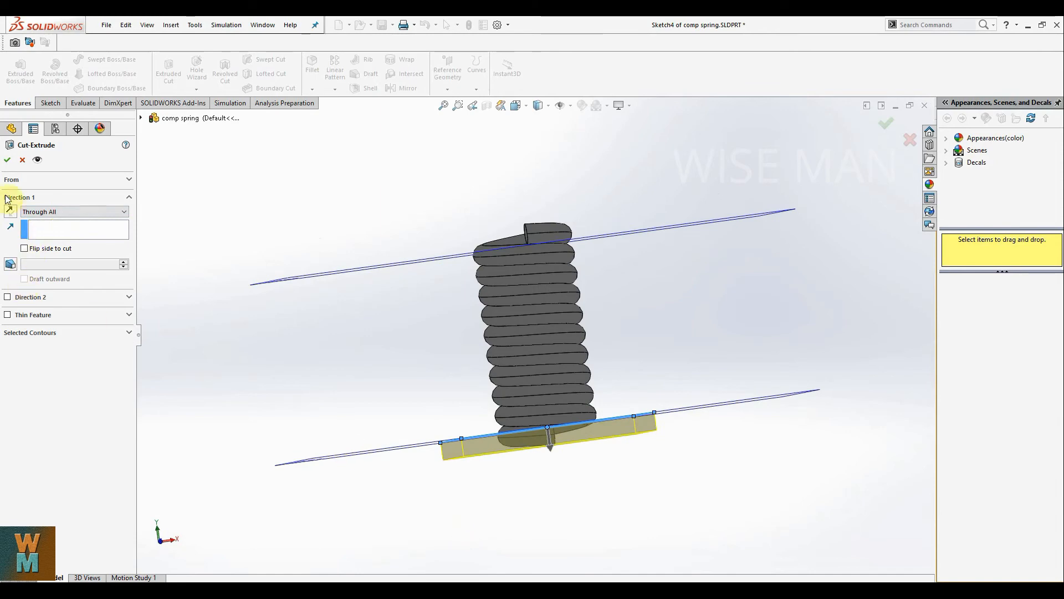
{"action": "key", "text": "Return"}
Examine the flattened lower end of the spring and its uncut upper end from several angles.
{"action": "middle_click_drag", "start_coordinate": [727, 514], "coordinate": [640, 452]}
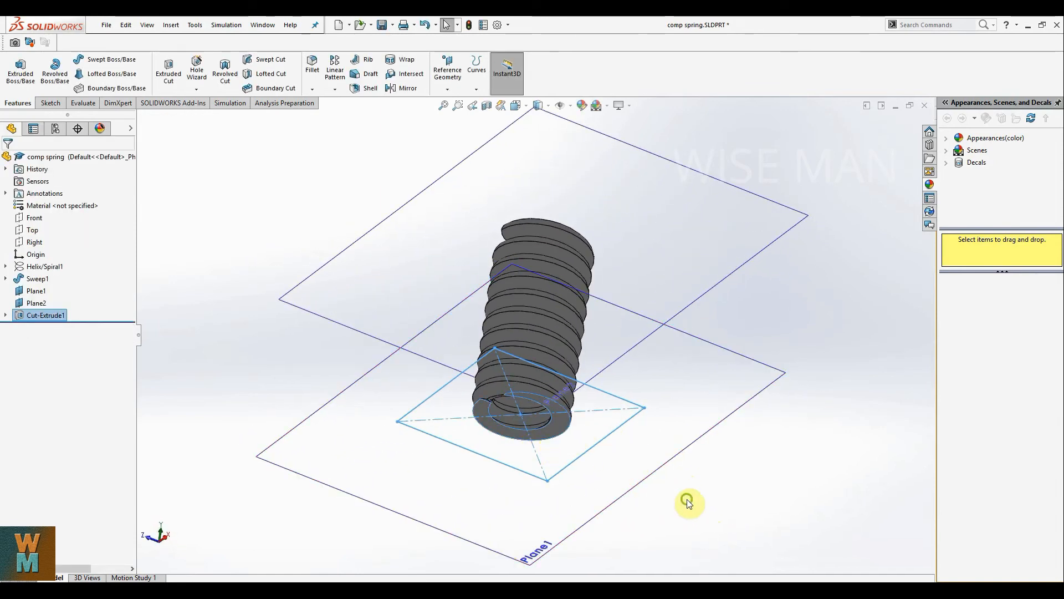
{"action": "mouse_move", "coordinate": [686, 501]}
{"action": "middle_mouse_down"}
{"action": "mouse_move", "coordinate": [747, 518]}
{"action": "mouse_move", "coordinate": [753, 557]}
{"action": "mouse_move", "coordinate": [666, 283]}
{"action": "mouse_move", "coordinate": [518, 483]}
{"action": "mouse_move", "coordinate": [514, 356]}
{"action": "mouse_move", "coordinate": [515, 421]}
{"action": "middle_mouse_up"}
{"action": "scroll", "coordinate": [538, 418], "scroll_direction": "down", "scroll_amount": 1}
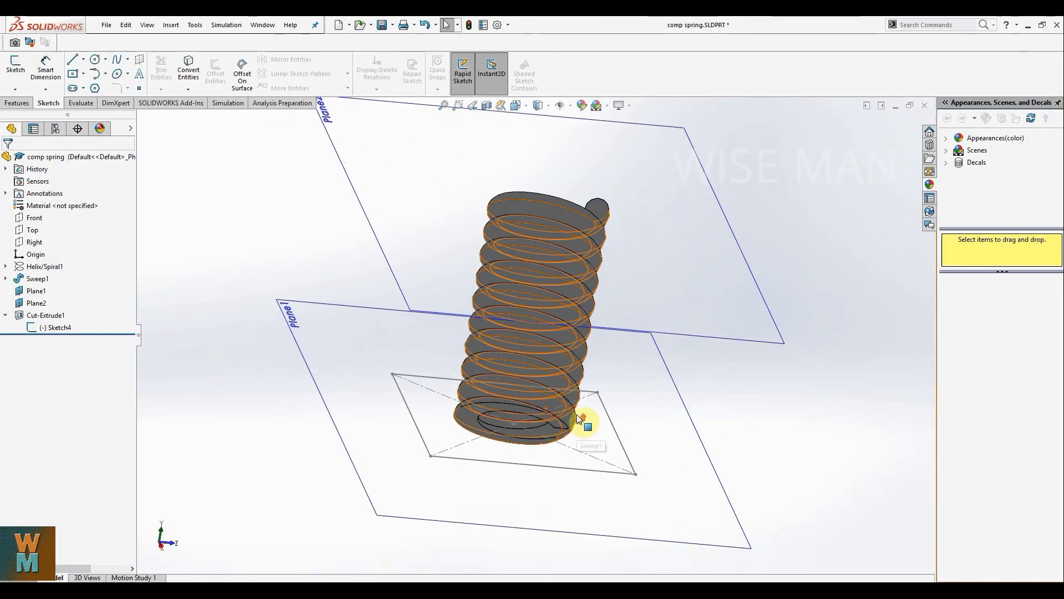
{"action": "scroll", "coordinate": [577, 416], "scroll_direction": "up", "scroll_amount": 3}
{"action": "scroll", "coordinate": [576, 416], "scroll_direction": "down", "scroll_amount": 4}
{"action": "middle_click_drag", "start_coordinate": [459, 274], "coordinate": [399, 280]}
{"action": "scroll", "coordinate": [443, 290], "scroll_direction": "up", "scroll_amount": 3}
{"action": "middle_click_drag", "start_coordinate": [471, 268], "coordinate": [570, 254]}
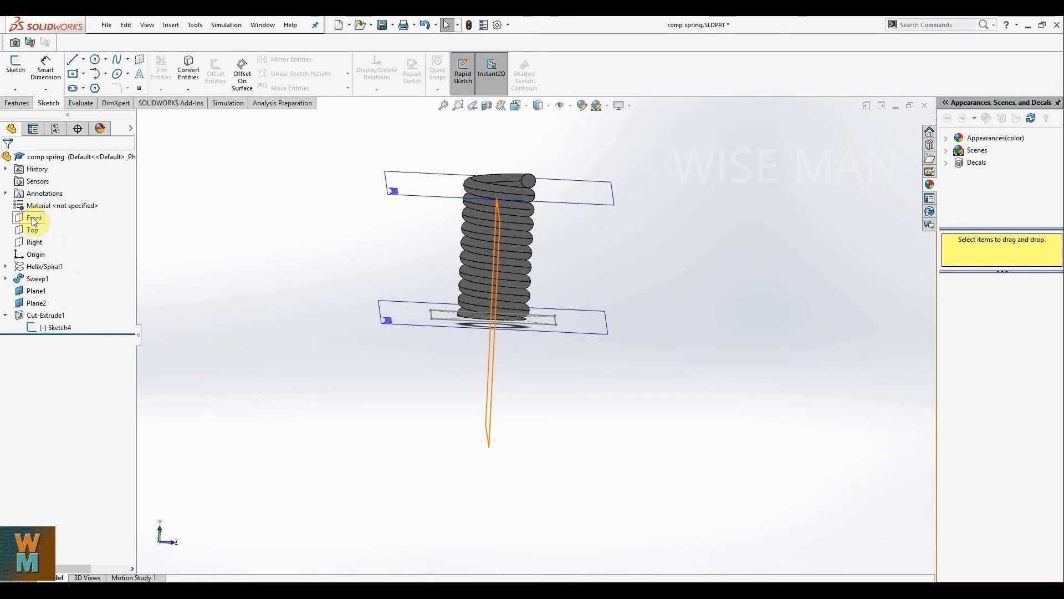
Start a new reference plane with the Top plane as its first reference.
{"action": "left_click", "coordinate": [33, 231]}
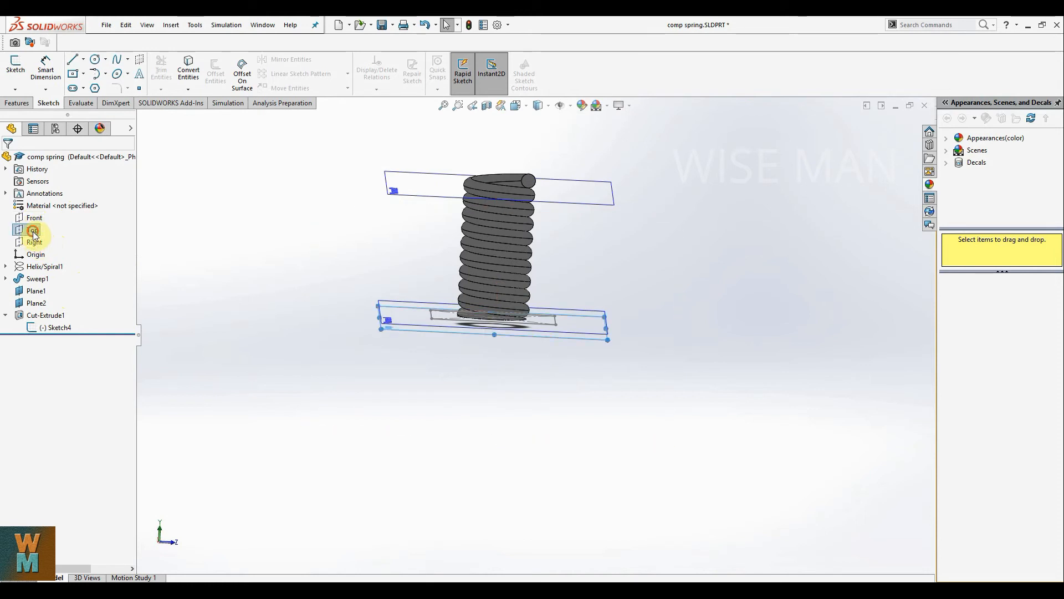
{"action": "middle_click_drag", "start_coordinate": [702, 267], "coordinate": [723, 256]}
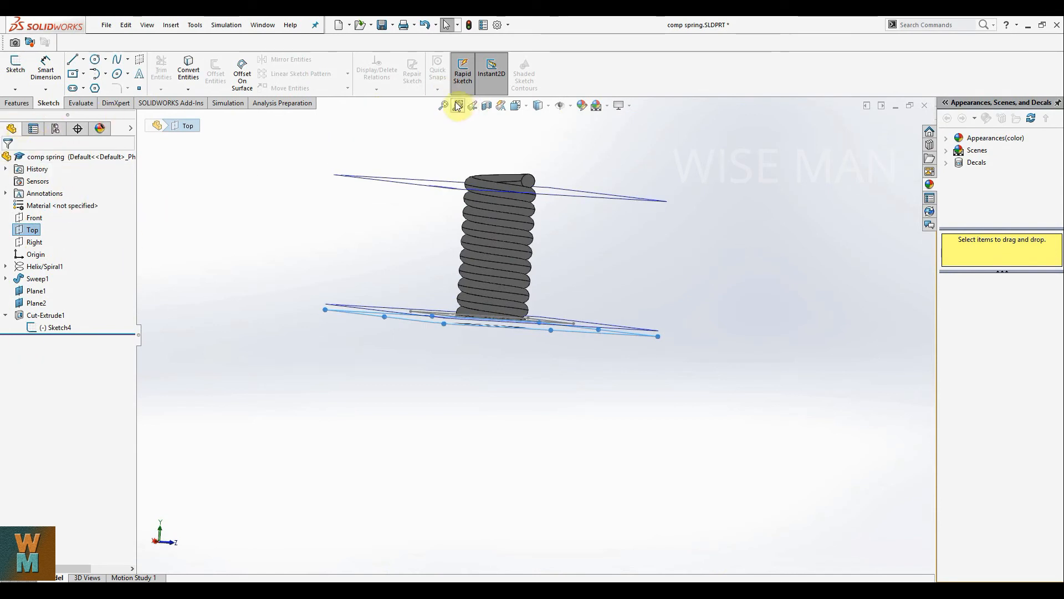
{"action": "left_click", "coordinate": [33, 129]}
{"action": "left_click", "coordinate": [15, 130]}
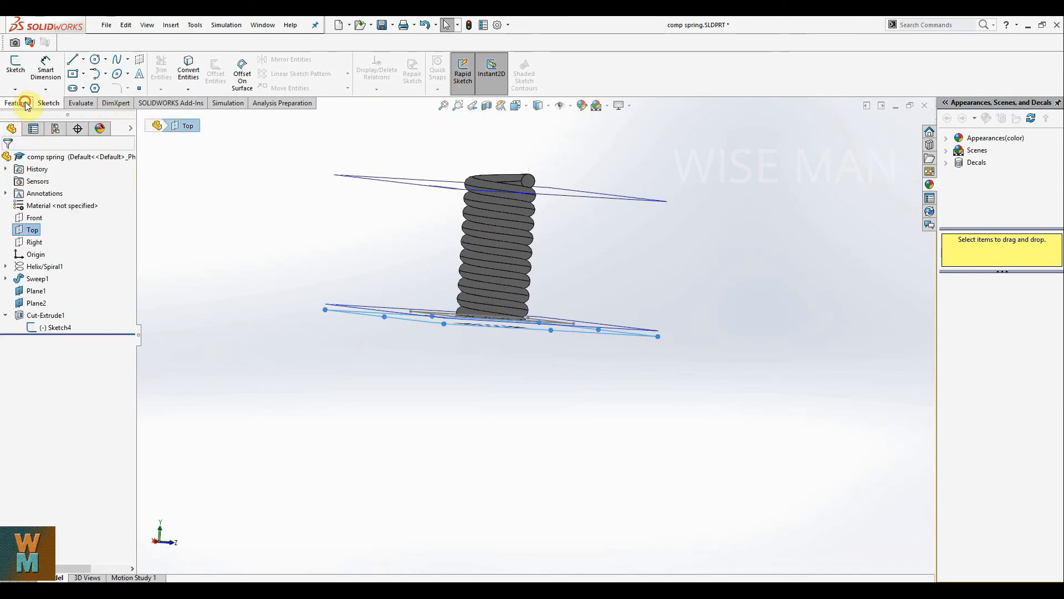
{"action": "left_click", "coordinate": [25, 106]}
{"action": "left_click", "coordinate": [448, 71]}
{"action": "left_click", "coordinate": [460, 106]}
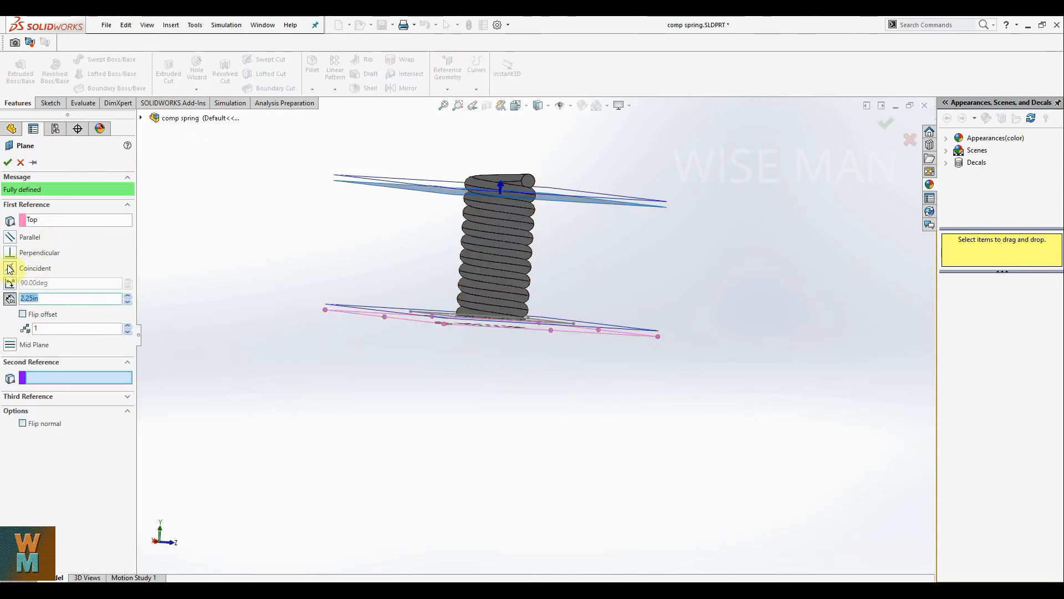
Try the Mid Plane and Parallel constraints on the new plane before returning to an offset distance.
{"action": "left_click", "coordinate": [12, 345]}
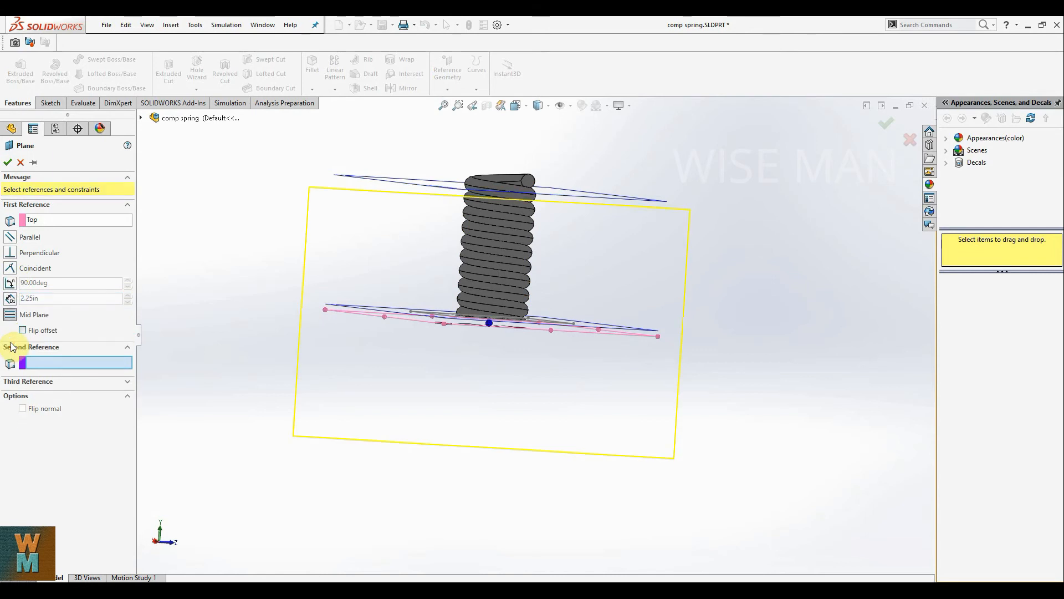
{"action": "middle_click_drag", "start_coordinate": [713, 333], "coordinate": [836, 361]}
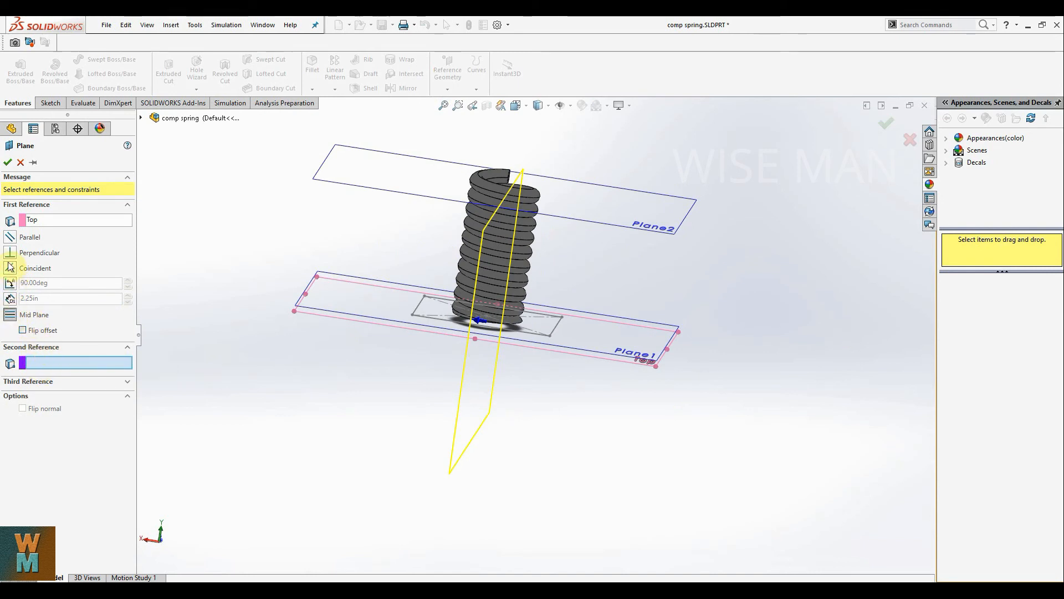
{"action": "left_click", "coordinate": [10, 237]}
{"action": "middle_click_drag", "start_coordinate": [319, 402], "coordinate": [317, 378]}
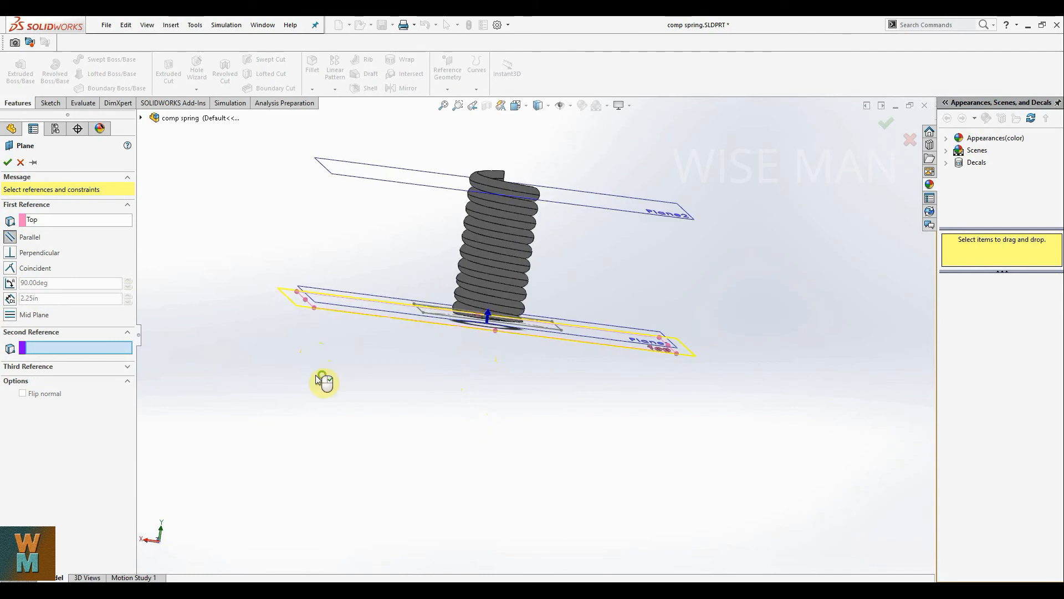
{"action": "left_click", "coordinate": [11, 299]}
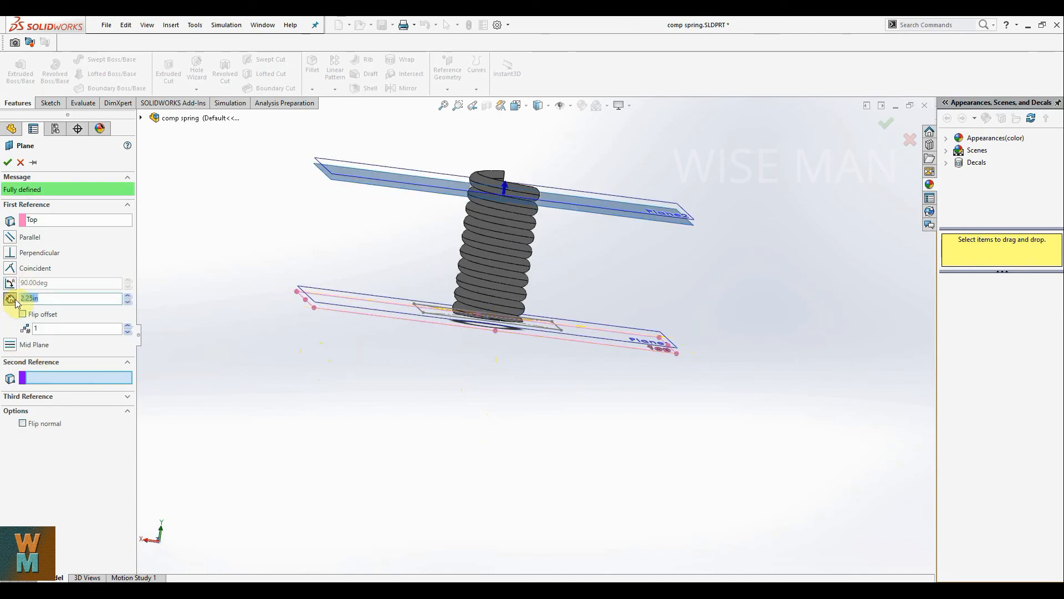
Try offset distances of 10, 2 and 1 in from the Top plane for the new plane.
{"action": "mouse_move", "coordinate": [643, 469]}
{"action": "middle_mouse_down"}
{"action": "mouse_move", "coordinate": [631, 448]}
{"action": "mouse_move", "coordinate": [645, 460]}
{"action": "middle_mouse_up"}
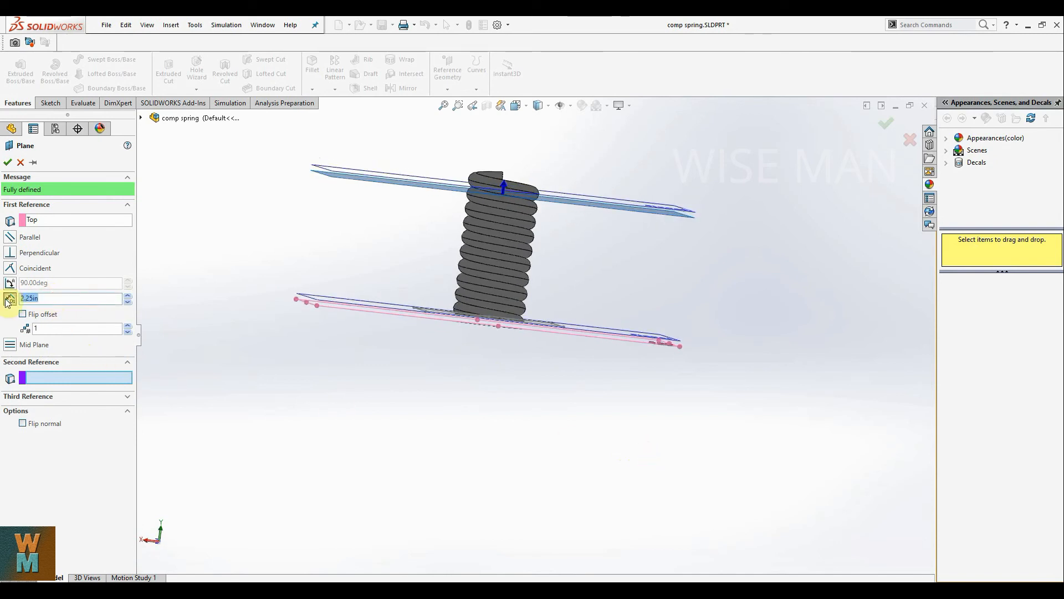
{"action": "type", "text": "5"}
{"action": "key", "text": "Return"}
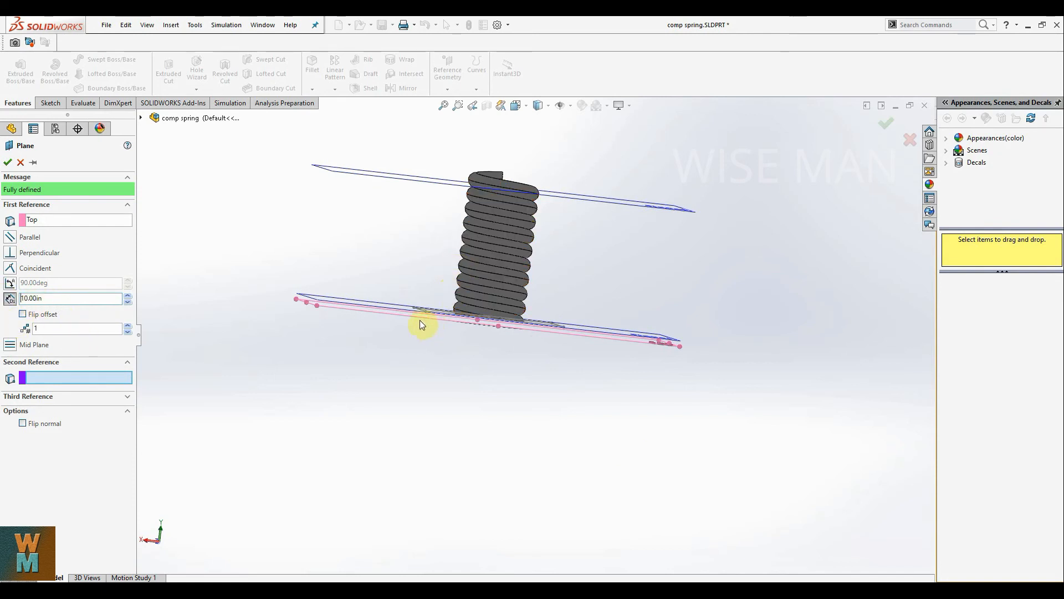
{"action": "scroll", "coordinate": [424, 262], "scroll_direction": "down", "scroll_amount": 3}
{"action": "scroll", "coordinate": [532, 259], "scroll_direction": "up", "scroll_amount": 10}
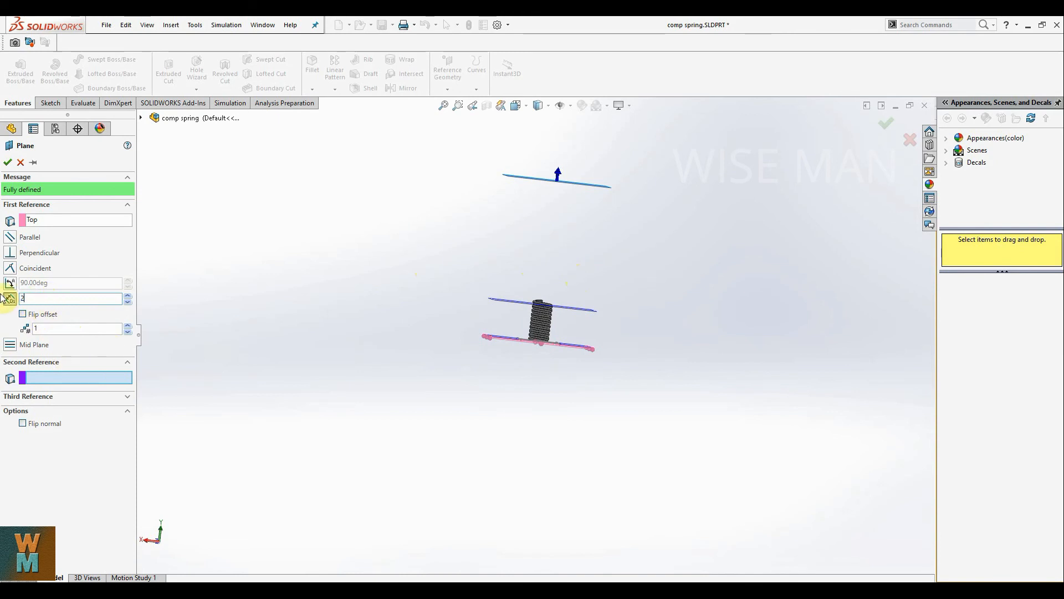
{"action": "key", "text": "Return"}
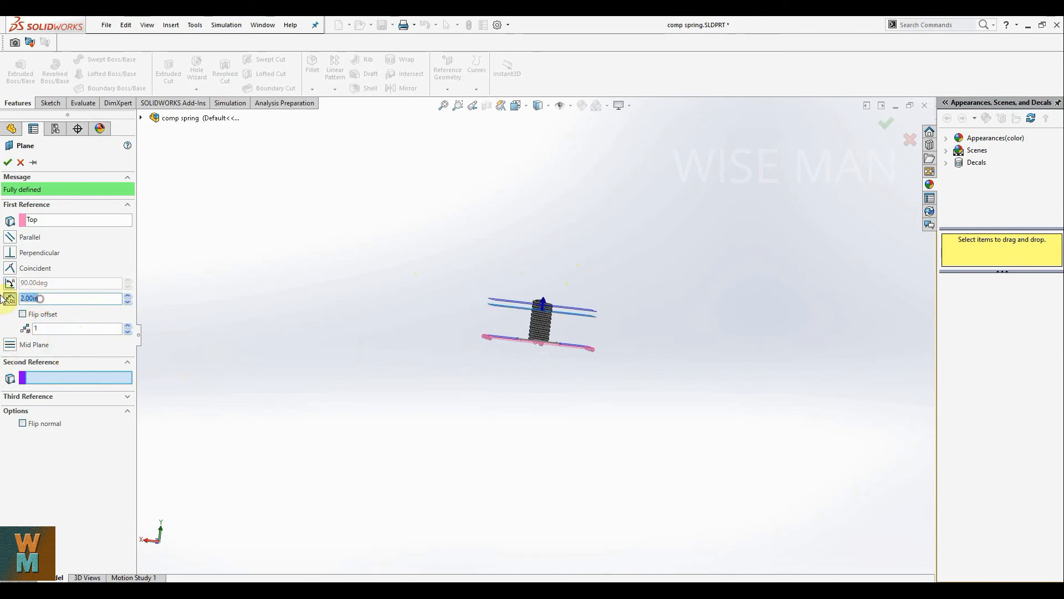
{"action": "key", "text": "Return"}
{"action": "scroll", "coordinate": [554, 306], "scroll_direction": "down", "scroll_amount": 5}
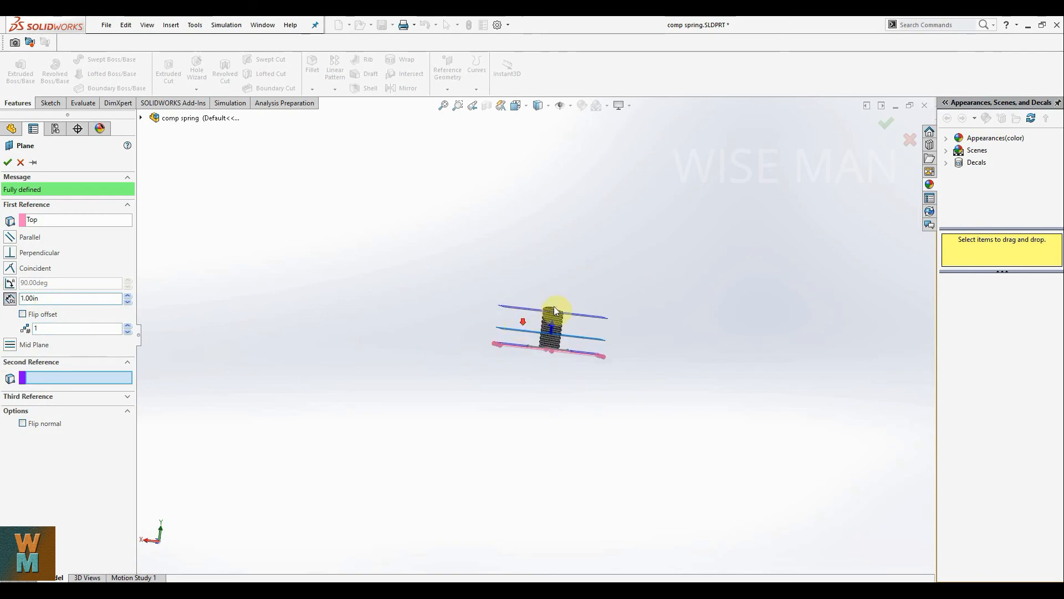
Set the new plane's offset from the Top plane to 1.25 in and create it at the spring's mid-height.
{"action": "middle_click_drag", "start_coordinate": [538, 391], "coordinate": [559, 406]}
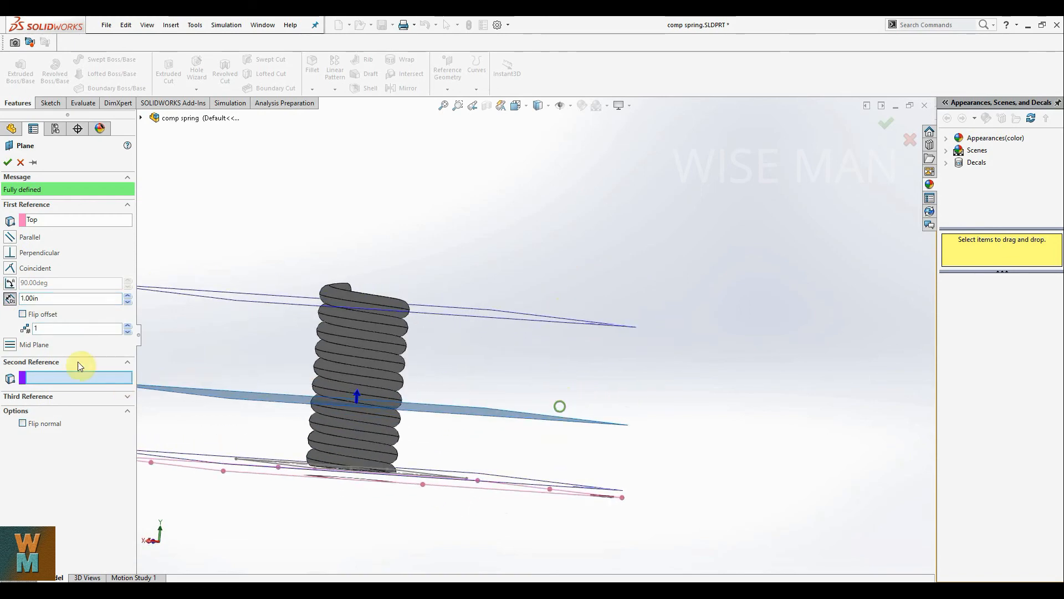
{"action": "left_click", "coordinate": [60, 298]}
{"action": "type", "text": "1.5"}
{"action": "key", "text": "Return"}
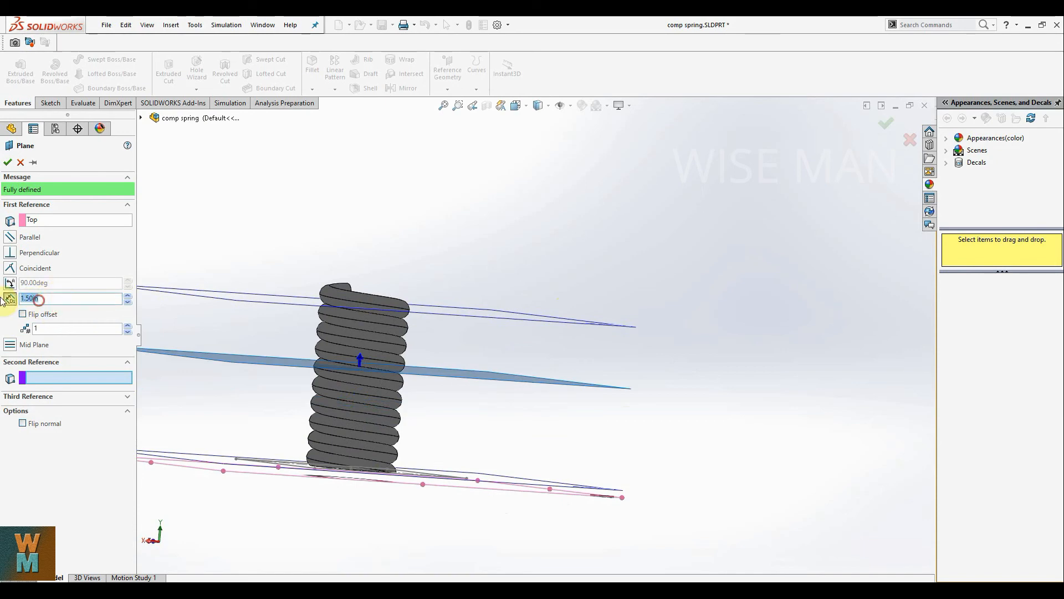
{"action": "key", "text": "Return"}
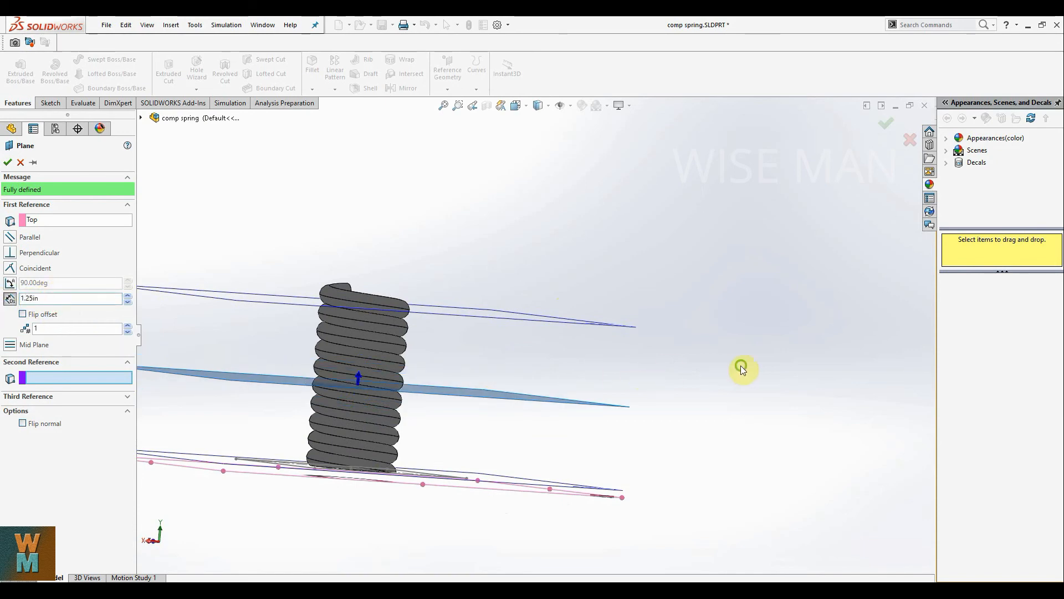
{"action": "mouse_move", "coordinate": [742, 368]}
{"action": "middle_mouse_down"}
{"action": "mouse_move", "coordinate": [725, 357]}
{"action": "mouse_move", "coordinate": [742, 370]}
{"action": "middle_mouse_up"}
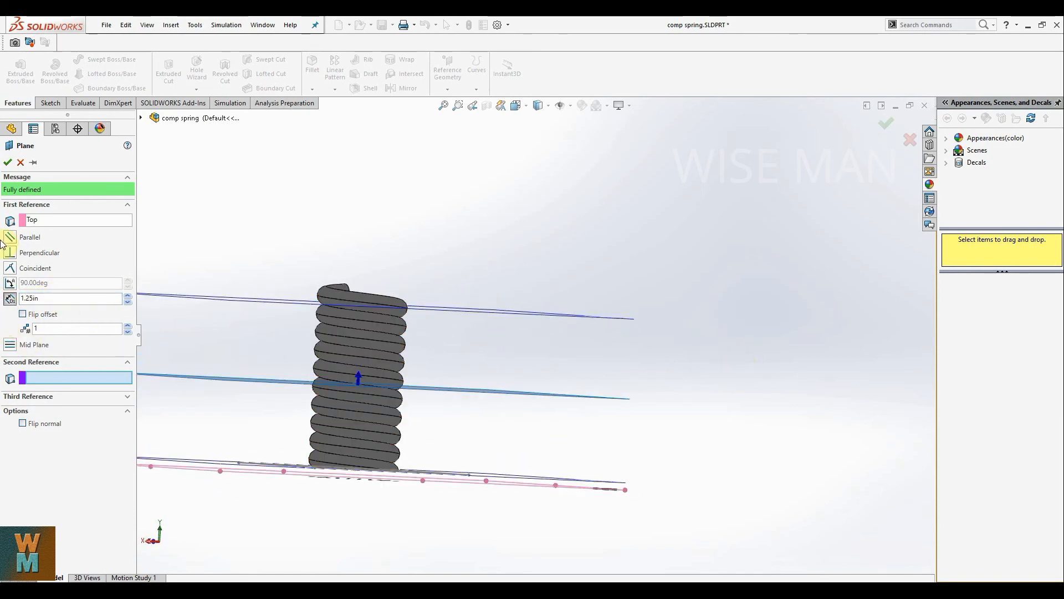
{"action": "left_click", "coordinate": [8, 162]}
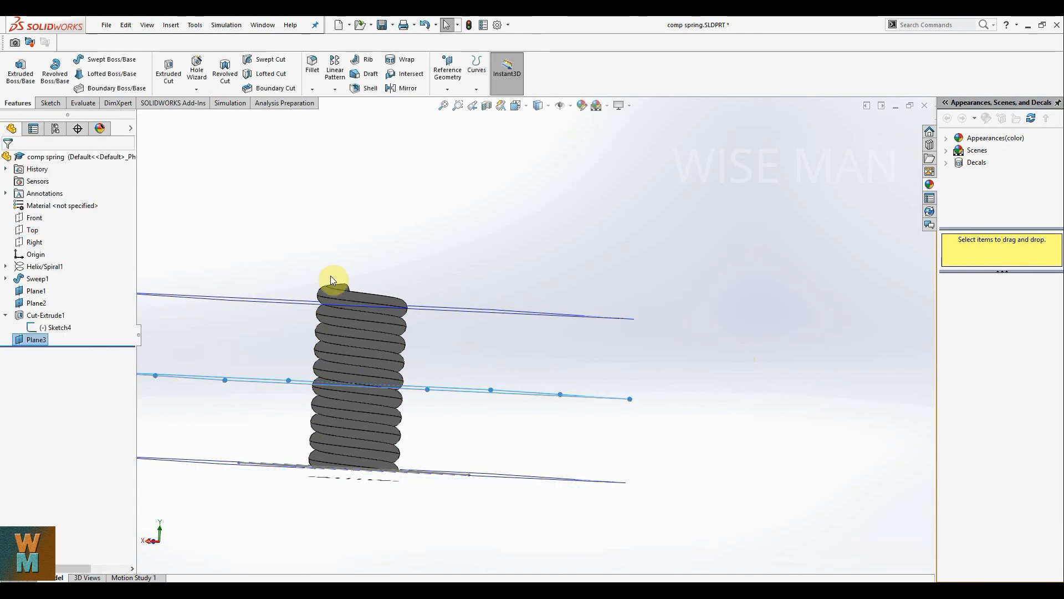
Mirror the lower-end cut (Cut-Extrude1) about Plane3 to flatten the spring's upper end.
{"action": "left_click", "coordinate": [400, 88]}
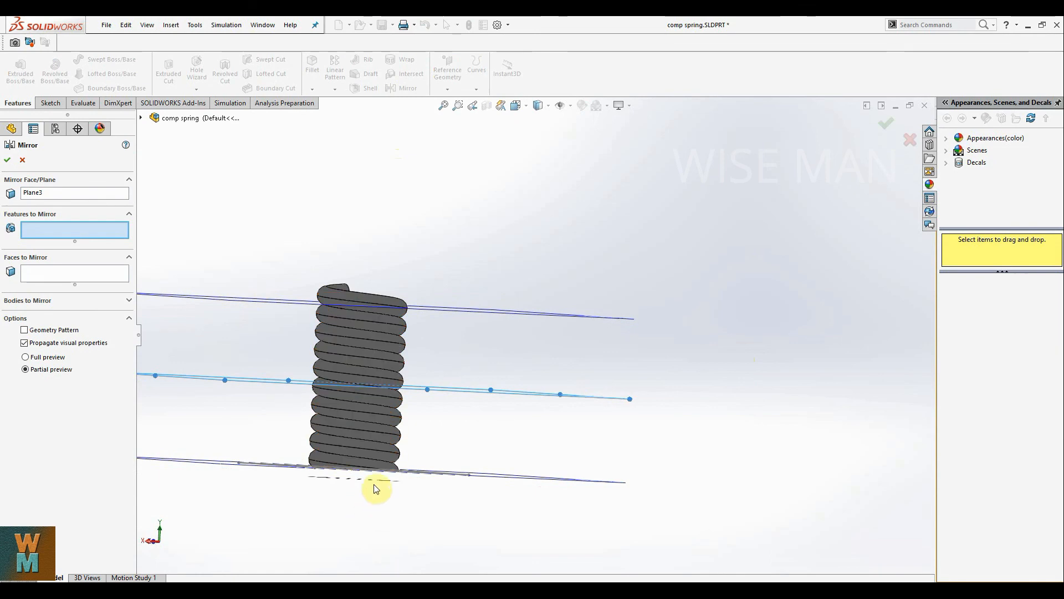
{"action": "middle_click_drag", "start_coordinate": [374, 477], "coordinate": [364, 450]}
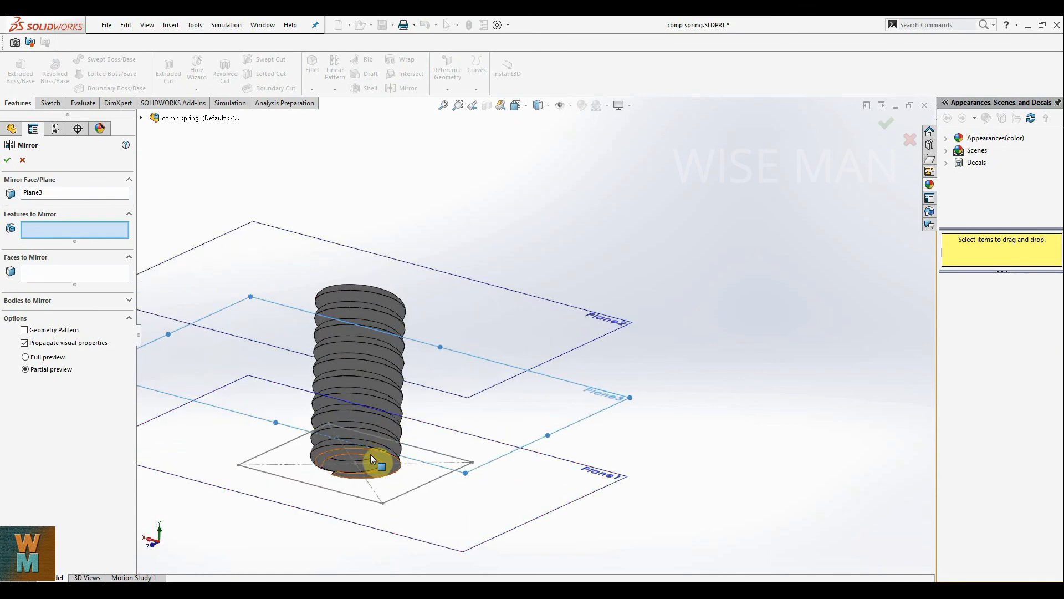
{"action": "left_click", "coordinate": [375, 458]}
{"action": "middle_click_drag", "start_coordinate": [408, 394], "coordinate": [403, 458]}
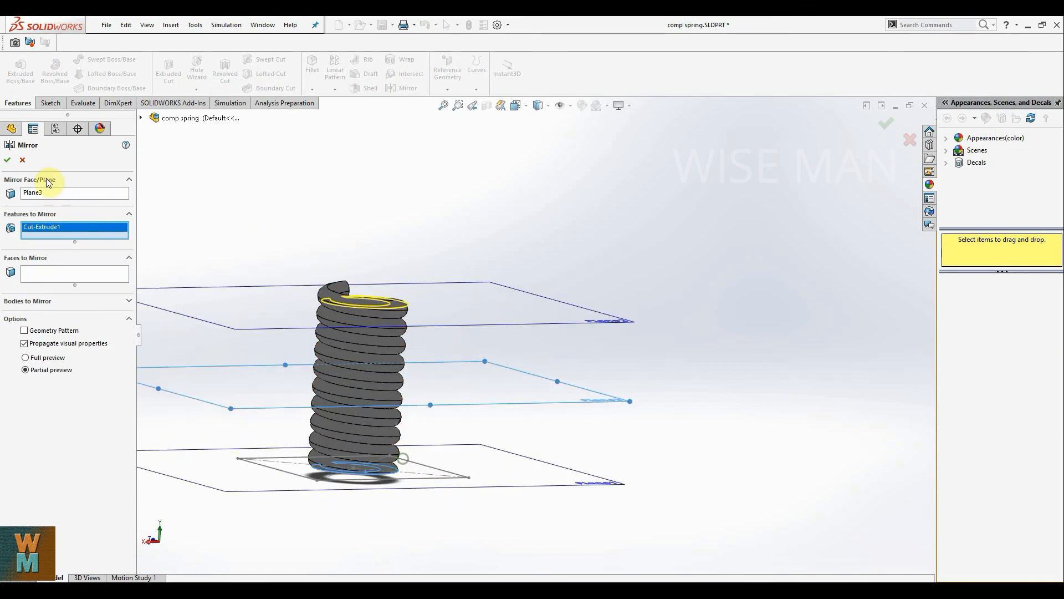
{"action": "left_click", "coordinate": [8, 158]}
Examine the mirrored cut on the spring's upper end up close and from several angles.
{"action": "middle_click_drag", "start_coordinate": [707, 332], "coordinate": [671, 320]}
{"action": "middle_click_drag", "start_coordinate": [442, 257], "coordinate": [464, 307]}
{"action": "scroll", "coordinate": [468, 331], "scroll_direction": "up", "scroll_amount": 3}
{"action": "scroll", "coordinate": [472, 333], "scroll_direction": "down", "scroll_amount": 6}
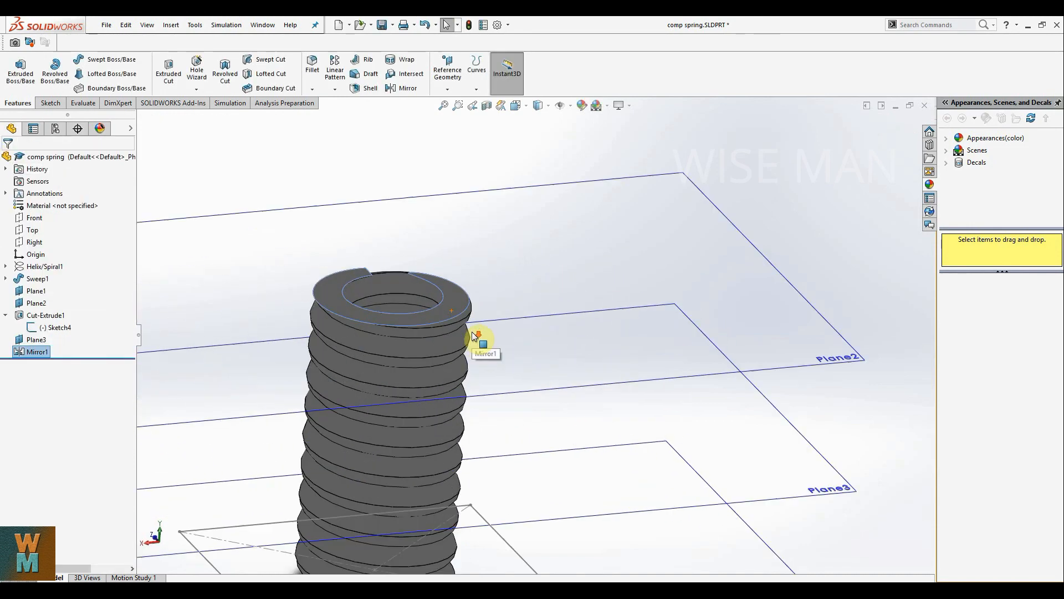
{"action": "middle_click_drag", "start_coordinate": [516, 264], "coordinate": [504, 233]}
{"action": "scroll", "coordinate": [577, 285], "scroll_direction": "down", "scroll_amount": 5}
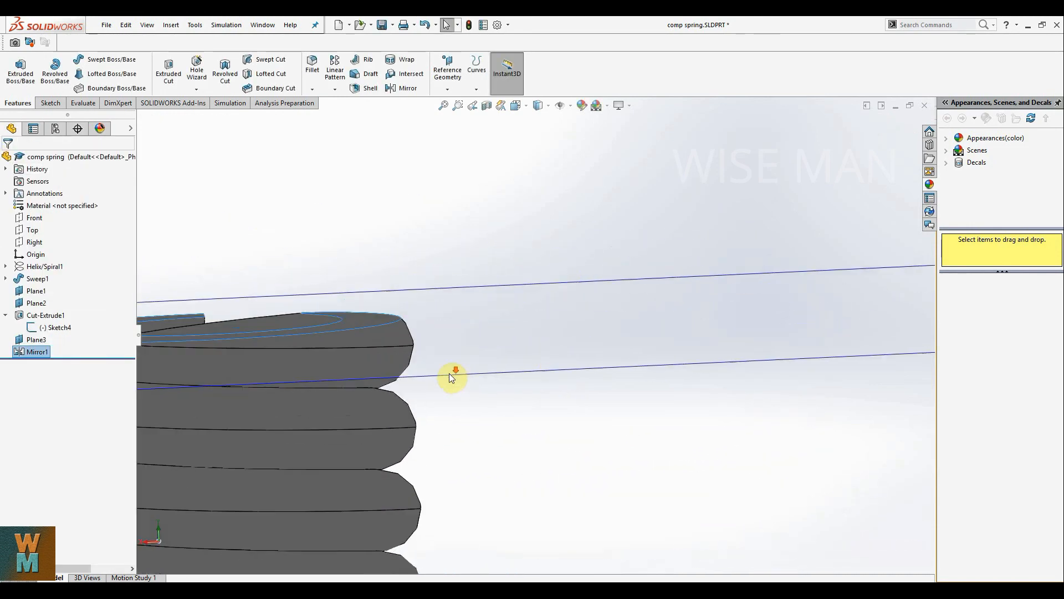
{"action": "middle_click_drag", "start_coordinate": [356, 300], "coordinate": [397, 318]}
{"action": "scroll", "coordinate": [467, 323], "scroll_direction": "up", "scroll_amount": 6}
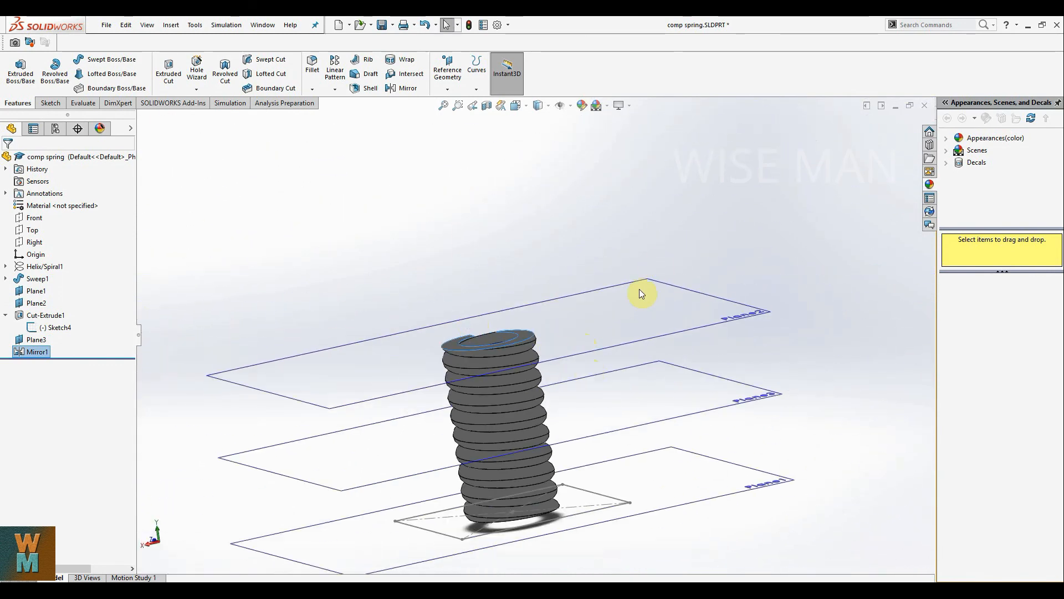
Hide the three reference planes Plane2, Plane3 and Plane1.
{"action": "right_click", "coordinate": [298, 396]}
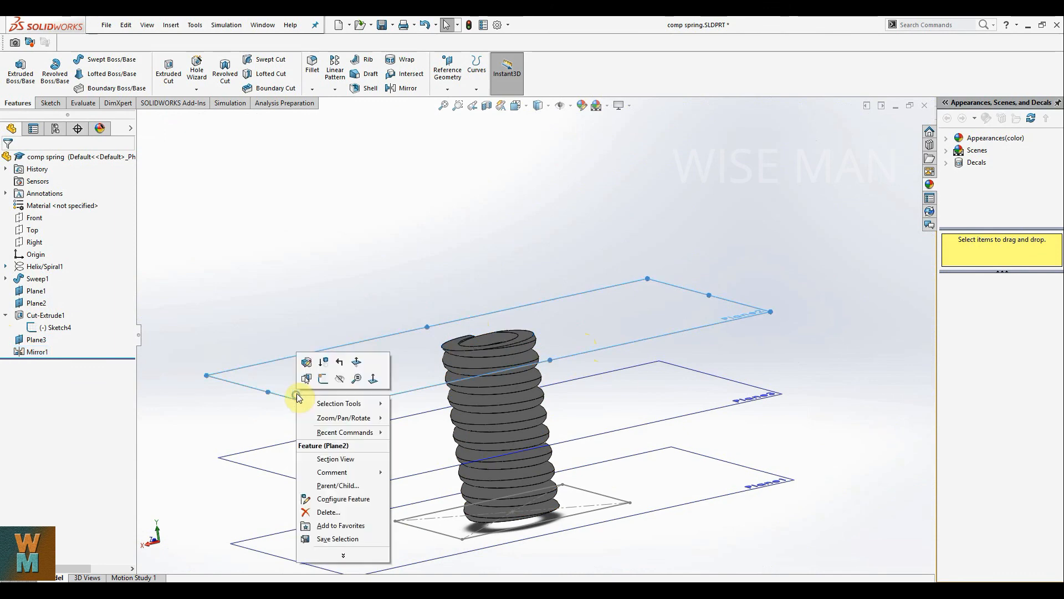
{"action": "left_click", "coordinate": [335, 379]}
{"action": "right_click", "coordinate": [302, 444]}
{"action": "left_click", "coordinate": [341, 428]}
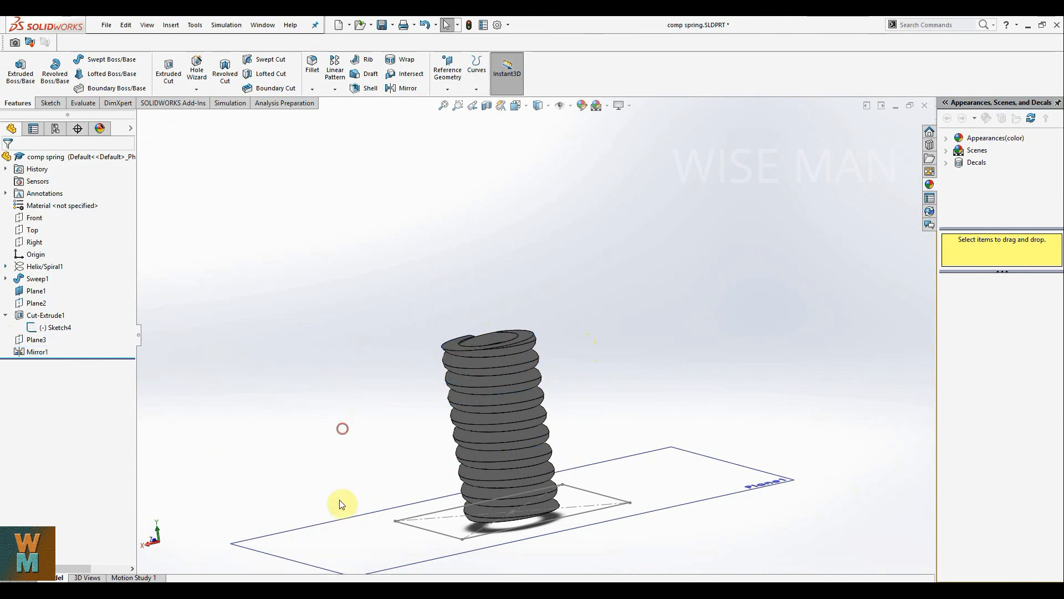
{"action": "right_click", "coordinate": [336, 528]}
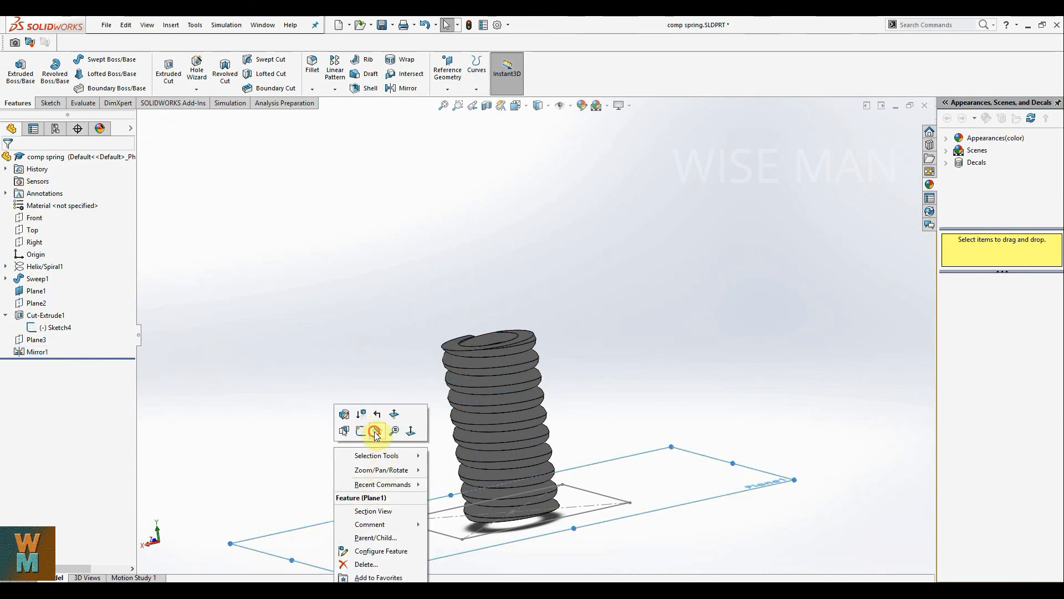
{"action": "left_click", "coordinate": [376, 434]}
Hide the rectangle sketch (Sketch4) of the lower-end cut so only the spring body is displayed.
{"action": "right_click", "coordinate": [594, 504]}
{"action": "key", "text": "Escape"}
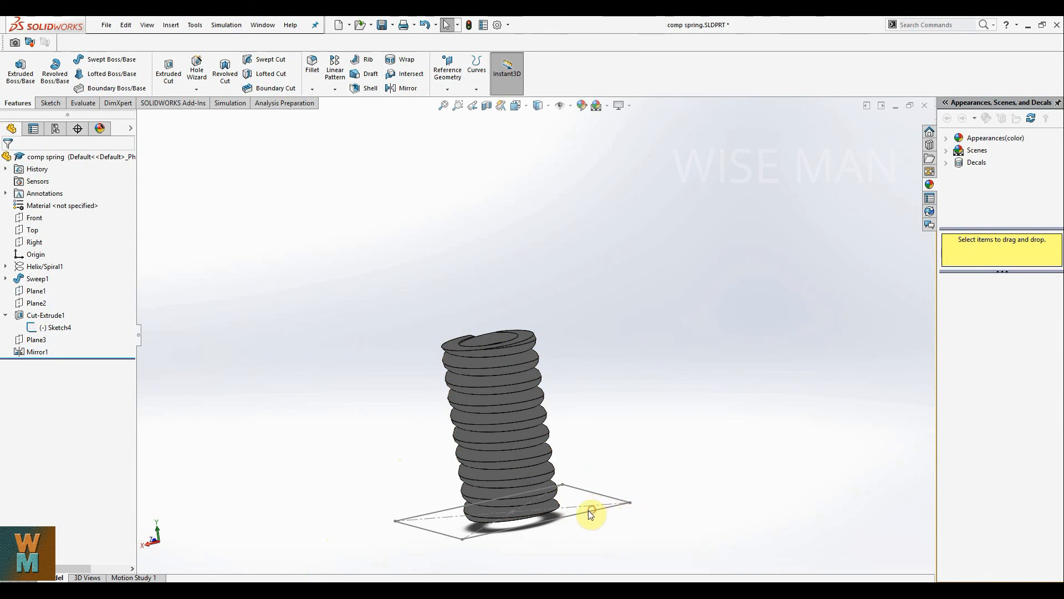
{"action": "left_click", "coordinate": [53, 328]}
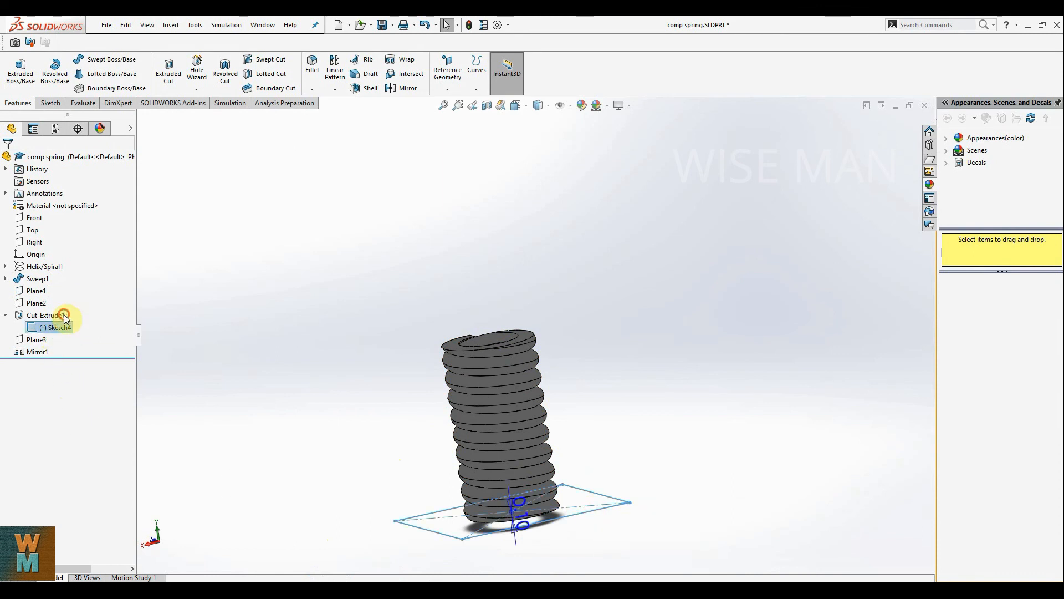
{"action": "left_click", "coordinate": [64, 315]}
{"action": "key", "text": "ctrl+7"}
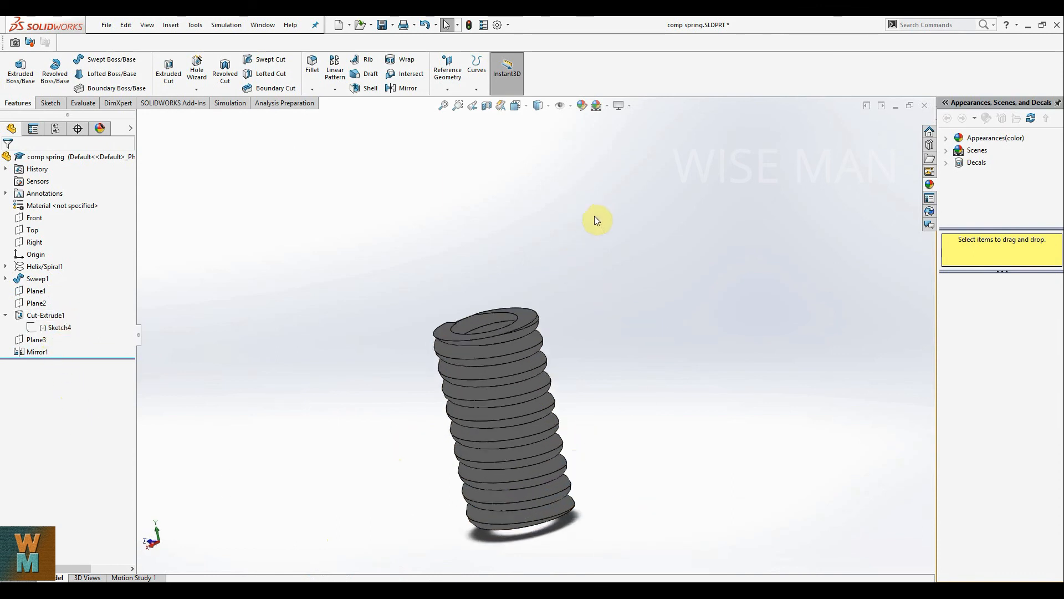